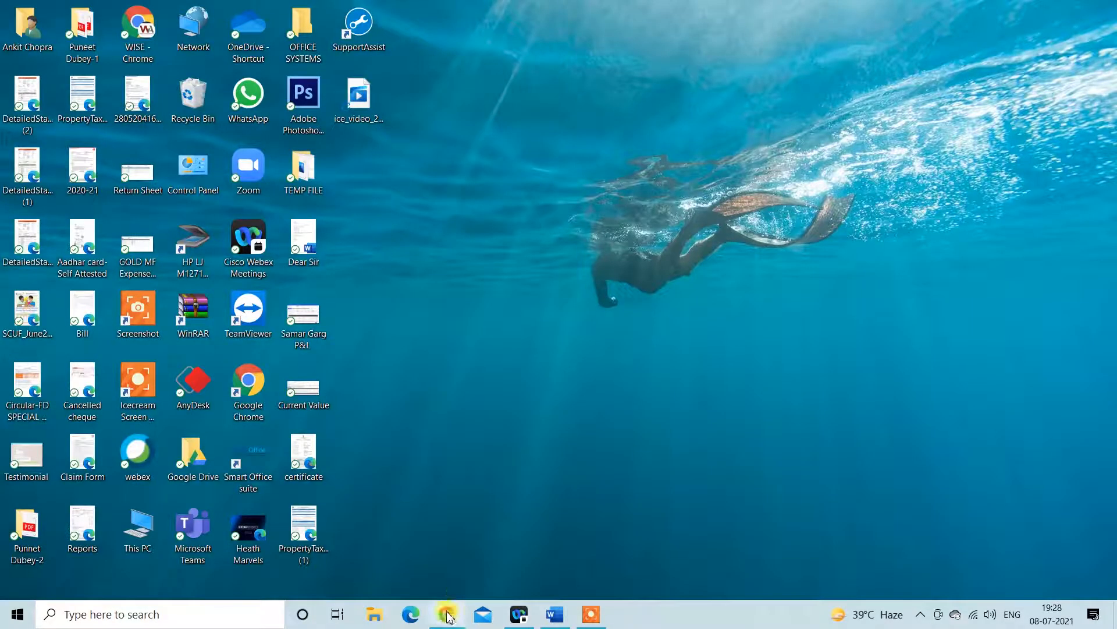
Bring up the ICICI Direct window in Chrome and open the account login page
{"action": "mouse_move", "coordinate": [448, 614]}
{"action": "left_click", "coordinate": [433, 571]}
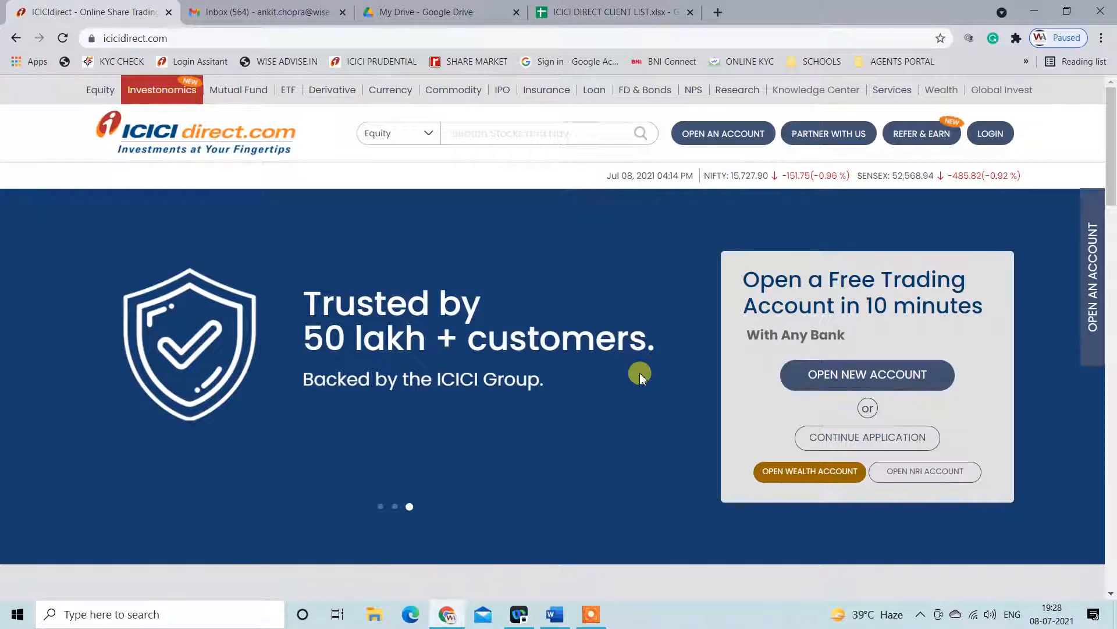
{"action": "left_click", "coordinate": [996, 136]}
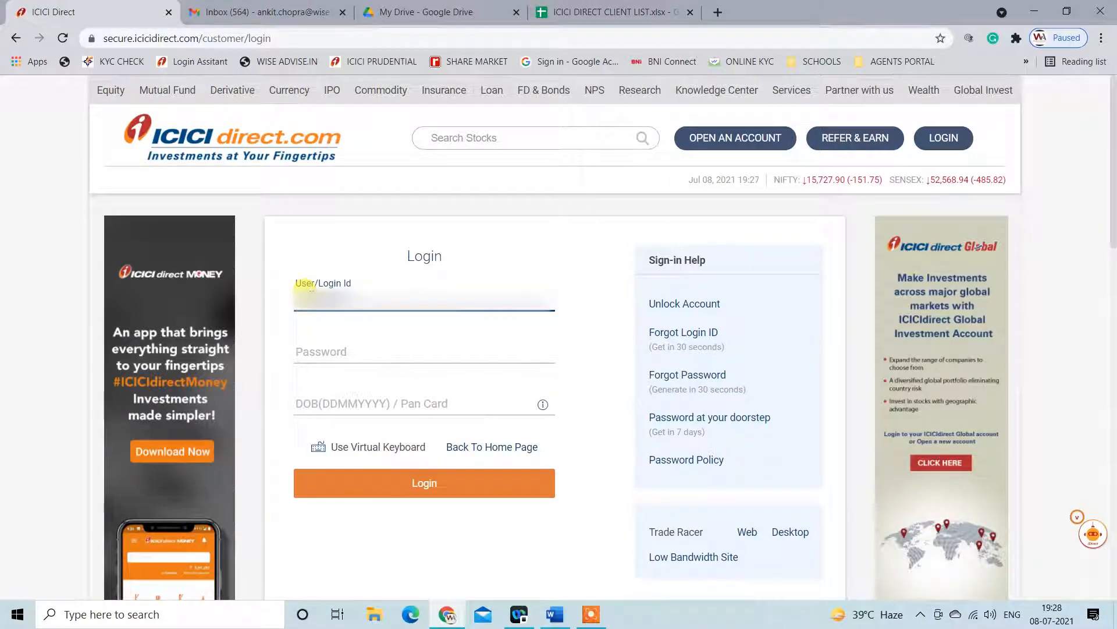
Log in with the account password and the date of birth / PAN
{"action": "left_click", "coordinate": [313, 353]}
{"action": "type", "text": "•••••"}
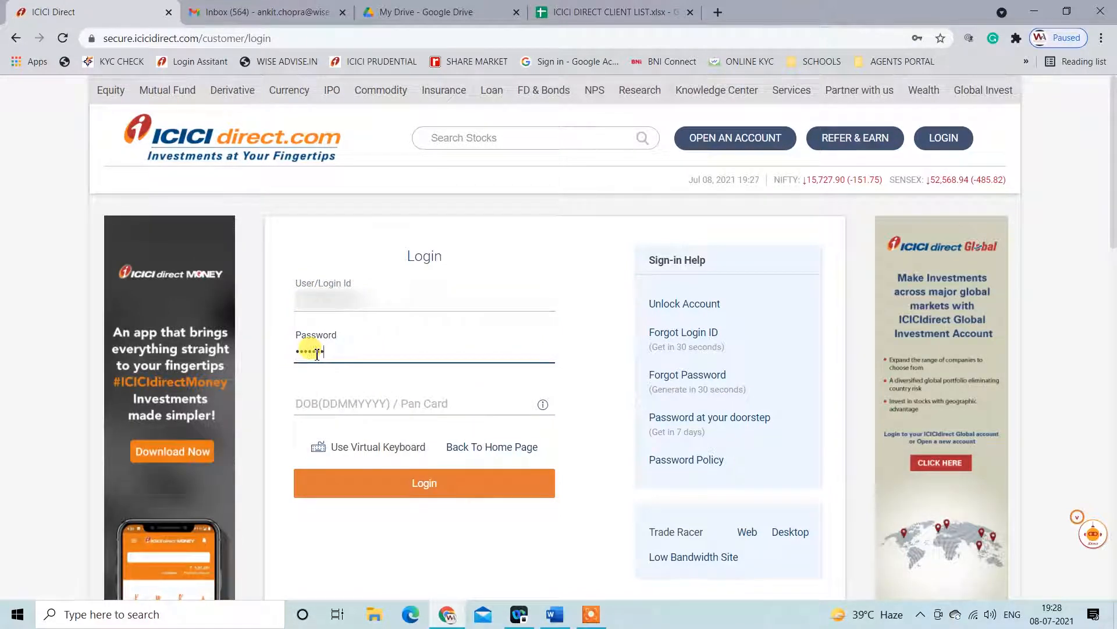
{"action": "type", "text": "•"}
{"action": "key", "text": "Tab"}
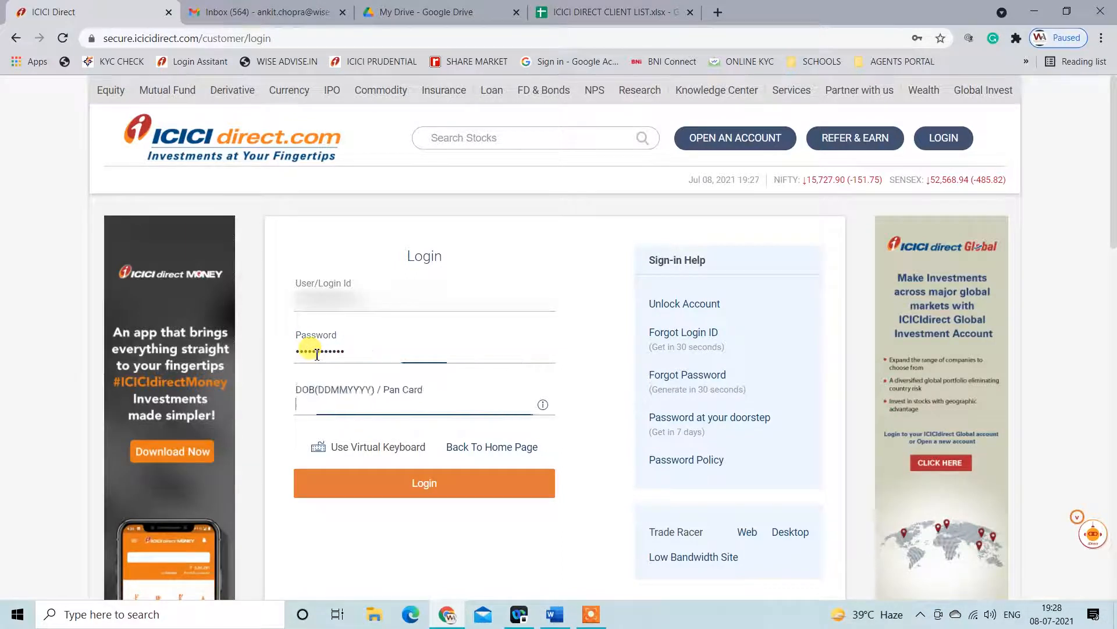
{"action": "type", "text": "••••••••"}
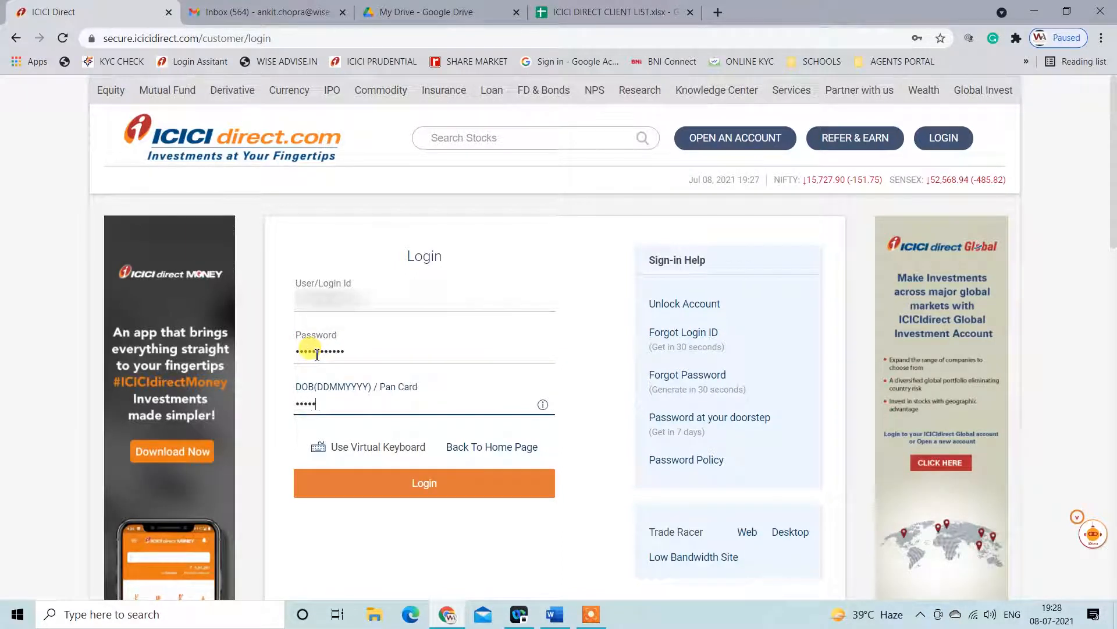
{"action": "type", "text": "••"}
{"action": "left_click", "coordinate": [326, 491]}
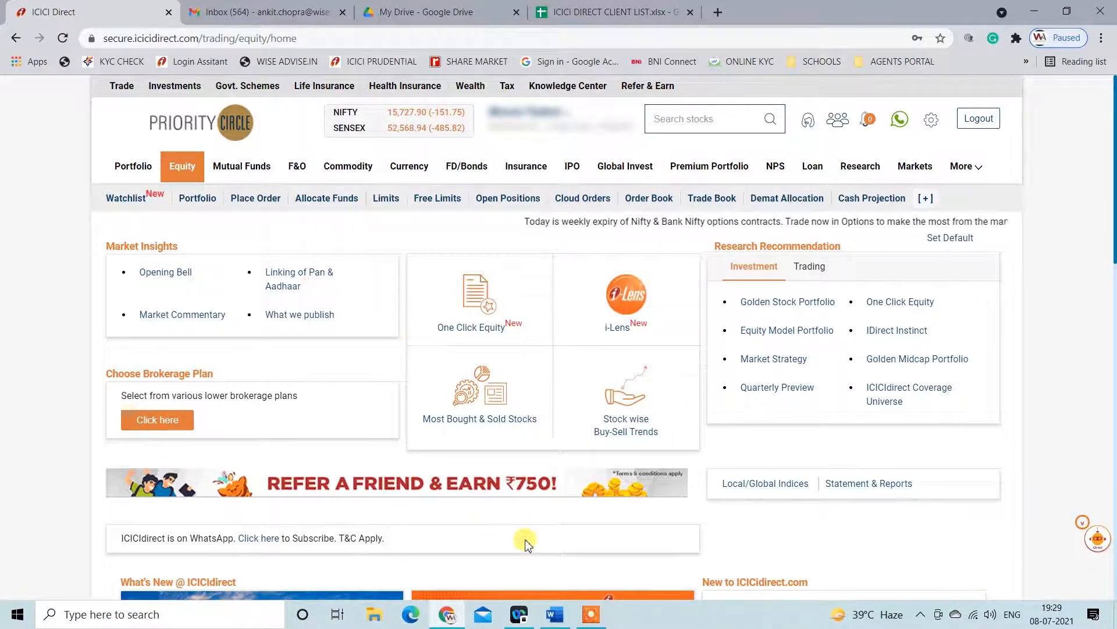
{"action": "left_click", "coordinate": [554, 614]}
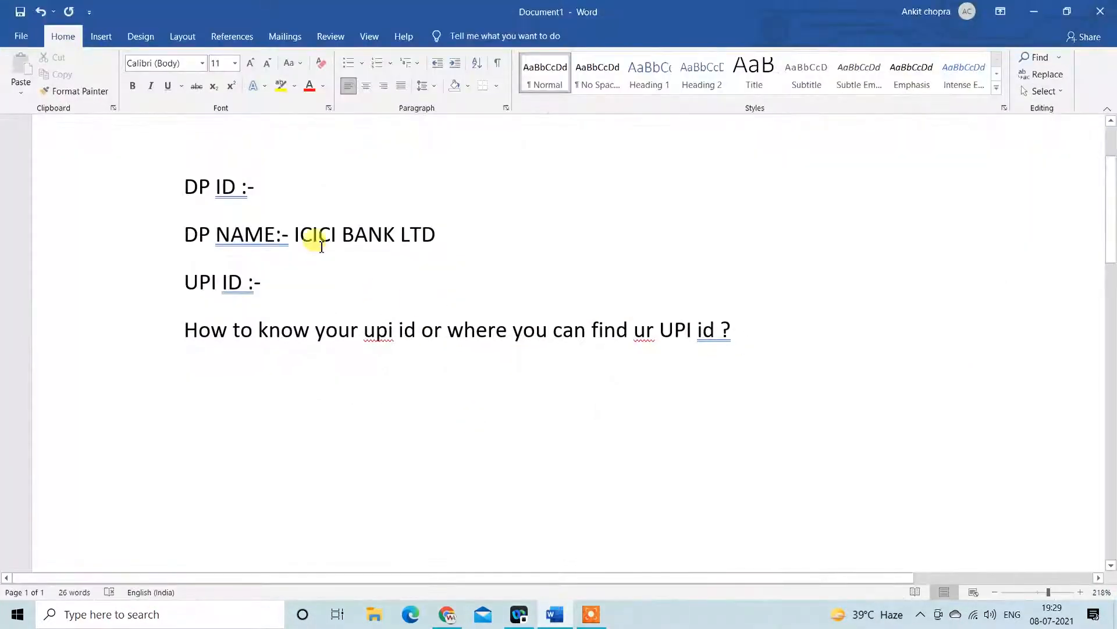
{"action": "left_click", "coordinate": [259, 190]}
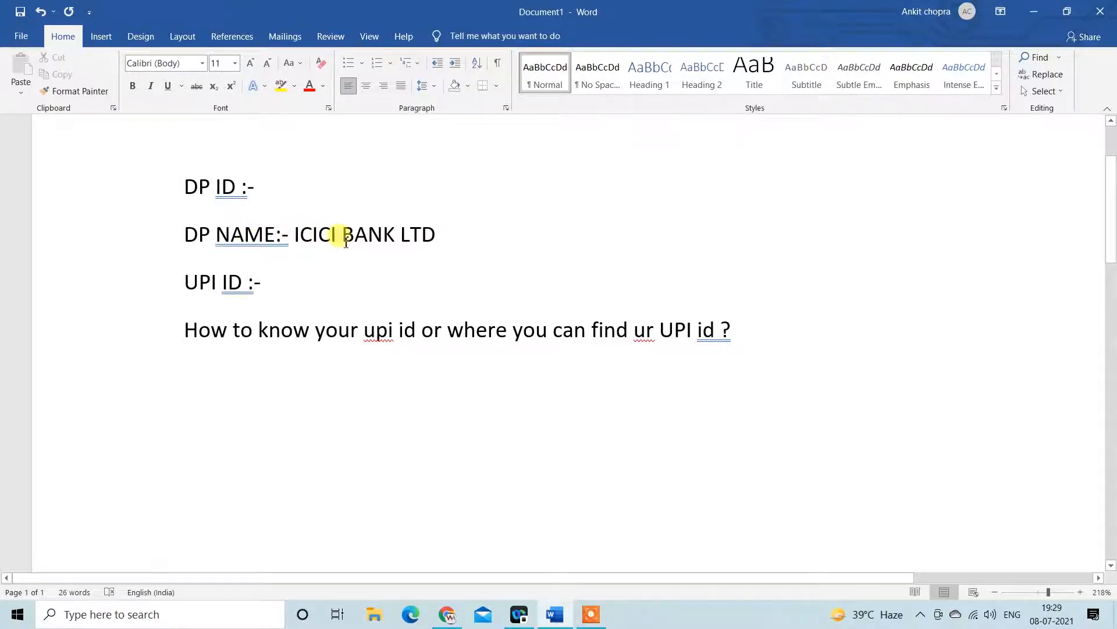
{"action": "left_click", "coordinate": [271, 281]}
{"action": "type", "text": "your "}
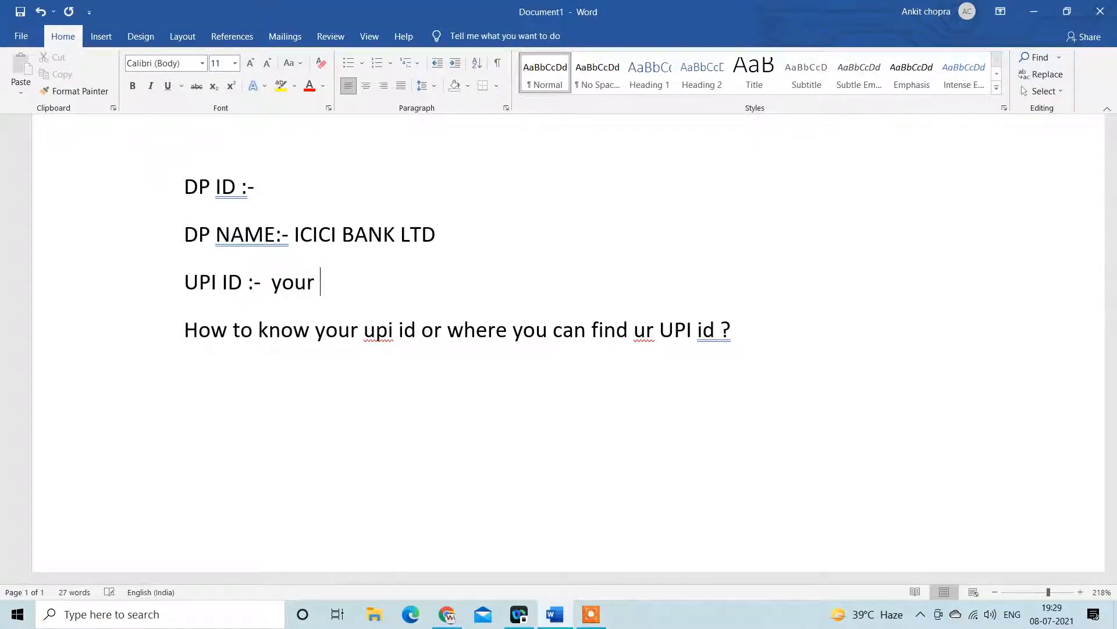
{"action": "type", "text": "name@icici o"}
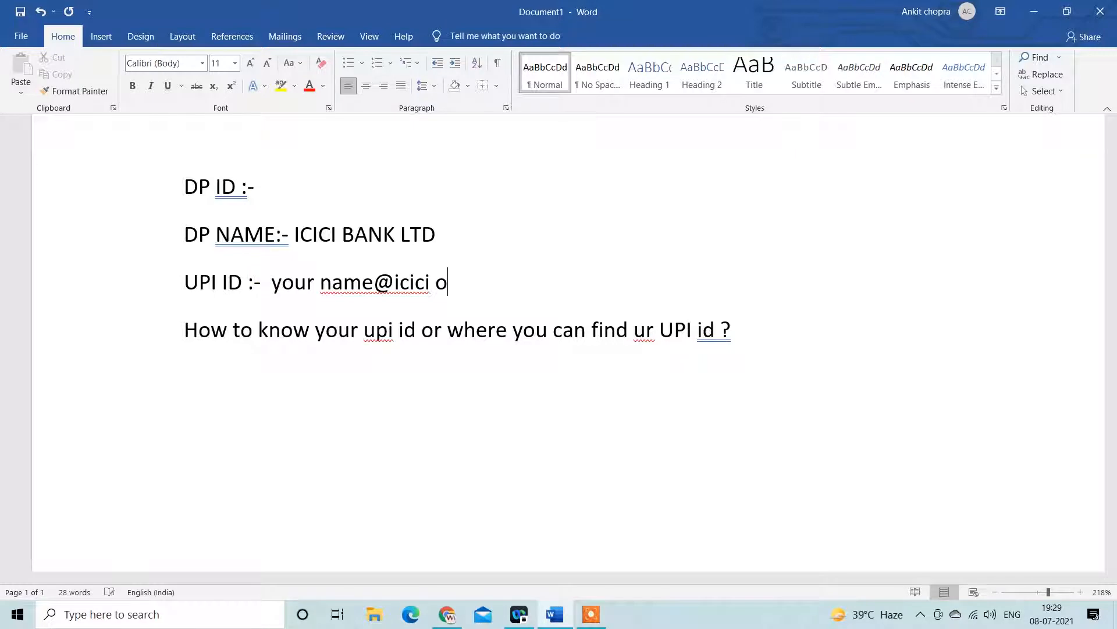
{"action": "type", "text": "r ??????????"}
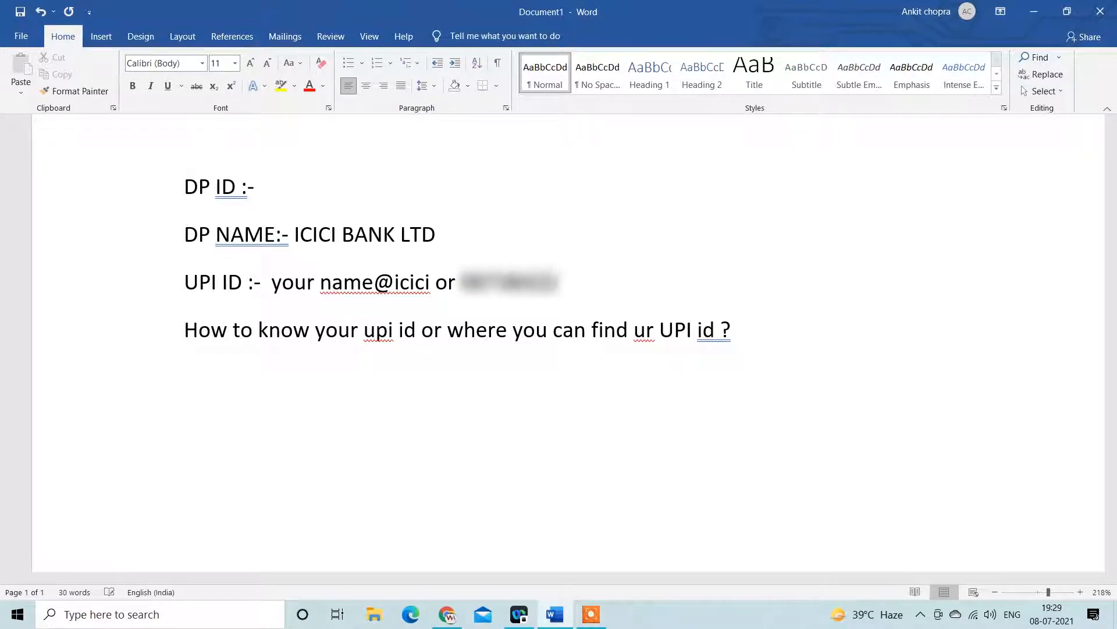
{"action": "type", "text": "@"}
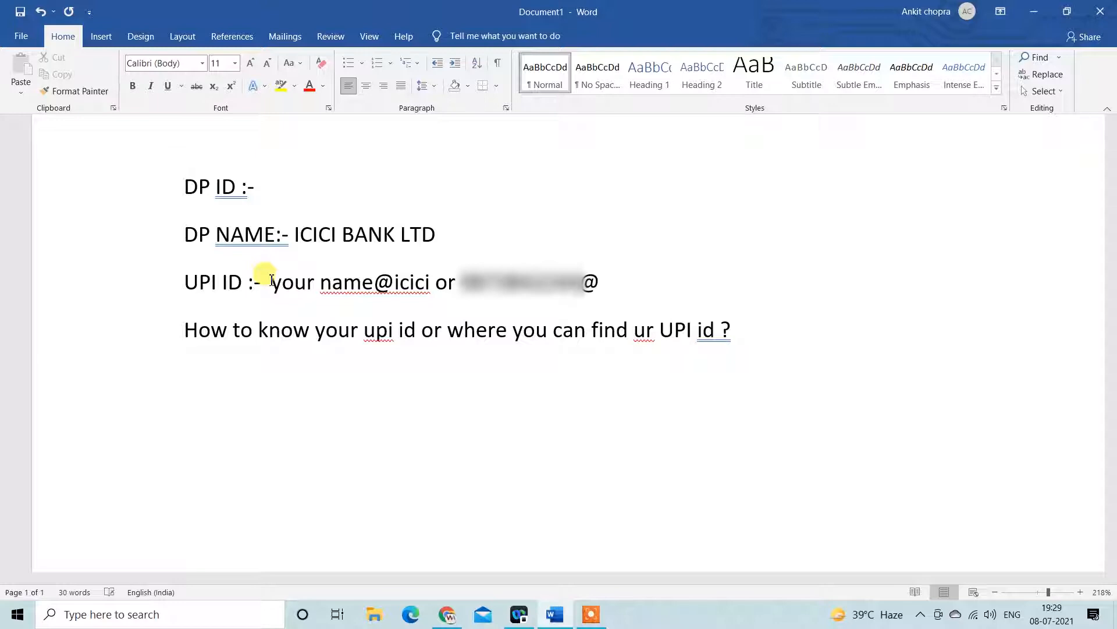
{"action": "type", "text": "axis"}
{"action": "key", "text": "BackSpace"}
{"action": "key", "text": "BackSpace"}
{"action": "key", "text": "BackSpace"}
{"action": "key", "text": "BackSpace"}
{"action": "key", "text": "BackSpace"}
{"action": "key", "text": "BackSpace"}
{"action": "key", "text": "BackSpace"}
{"action": "key", "text": "BackSpace"}
{"action": "key", "text": "BackSpace"}
{"action": "key", "text": "BackSpace"}
{"action": "key", "text": "BackSpace"}
{"action": "key", "text": "BackSpace"}
{"action": "key", "text": "BackSpace"}
{"action": "key", "text": "BackSpace"}
{"action": "key", "text": "BackSpace"}
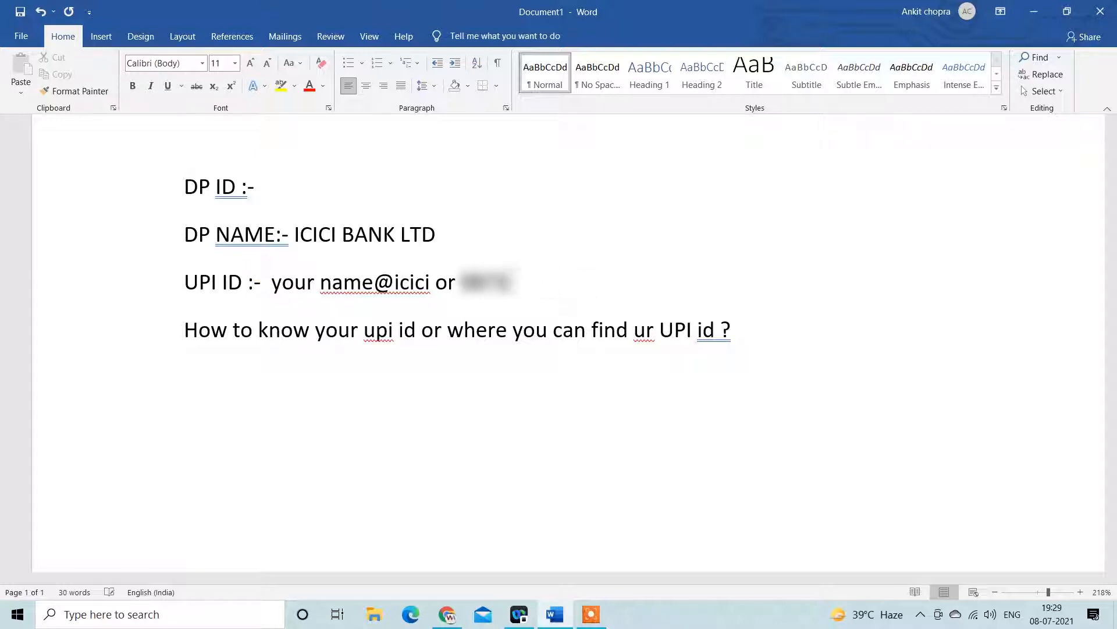
{"action": "key", "text": "BackSpace"}
{"action": "key", "text": "BackSpace"}
{"action": "key", "text": "BackSpace"}
{"action": "key", "text": "BackSpace"}
{"action": "key", "text": "BackSpace"}
{"action": "key", "text": "BackSpace"}
{"action": "key", "text": "BackSpace"}
{"action": "key", "text": "BackSpace"}
{"action": "key", "text": "BackSpace"}
{"action": "key", "text": "BackSpace"}
{"action": "key", "text": "BackSpace"}
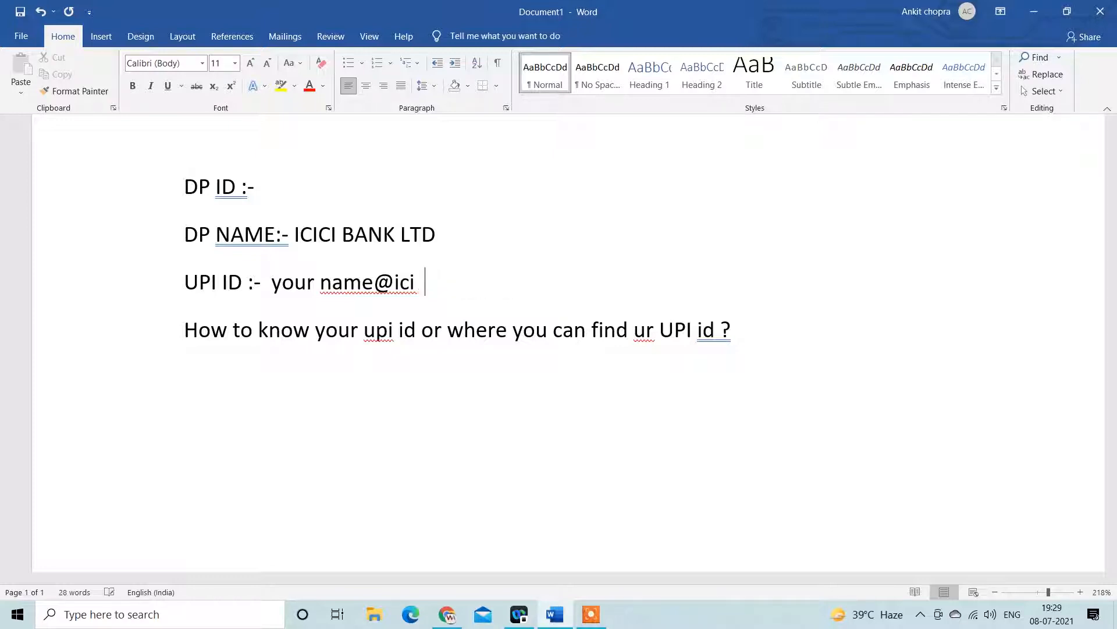
{"action": "key", "text": "BackSpace"}
{"action": "key", "text": "BackSpace"}
{"action": "key", "text": "BackSpace"}
{"action": "key", "text": "BackSpace"}
{"action": "key", "text": "BackSpace"}
{"action": "key", "text": "BackSpace"}
{"action": "key", "text": "BackSpace"}
{"action": "key", "text": "BackSpace"}
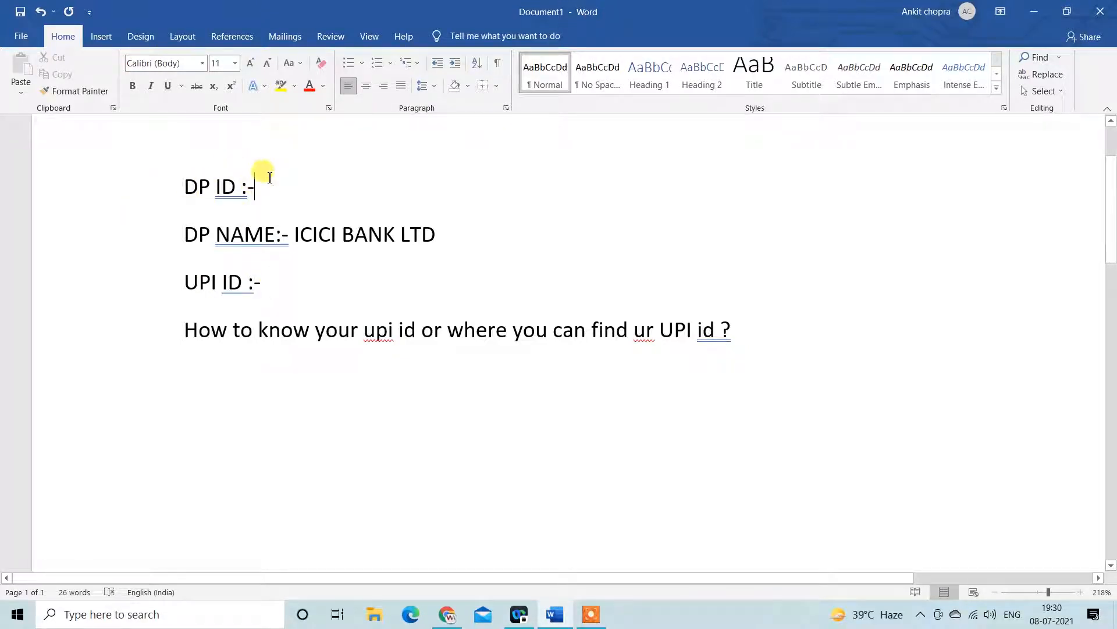
Return to ICICI Direct in Chrome and open the IPO section through the account menu
{"action": "mouse_move", "coordinate": [447, 614]}
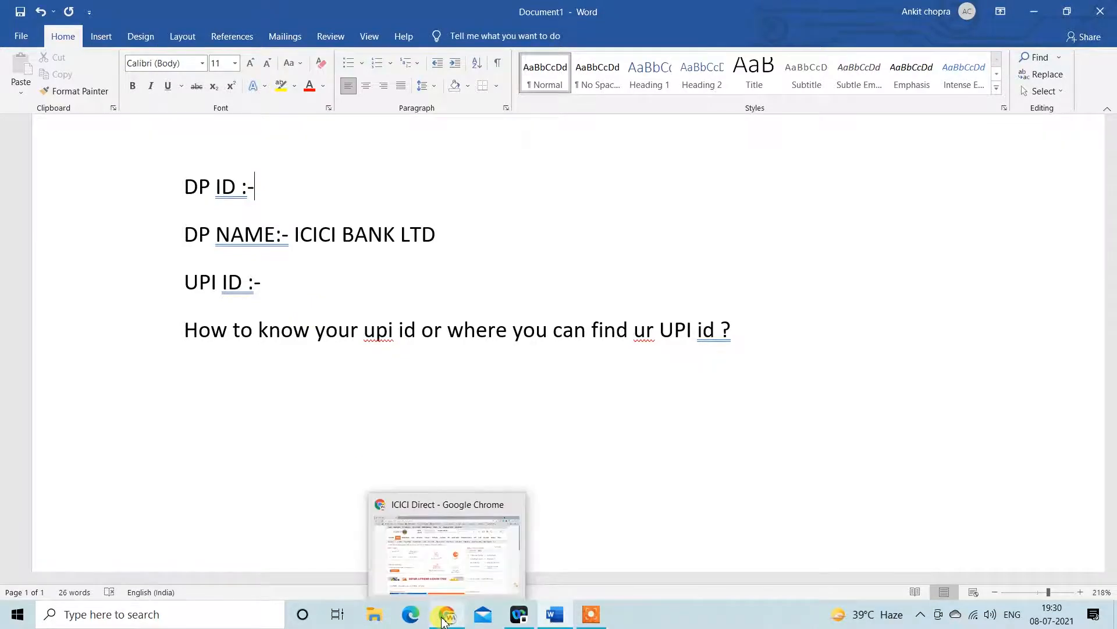
{"action": "left_click", "coordinate": [444, 580]}
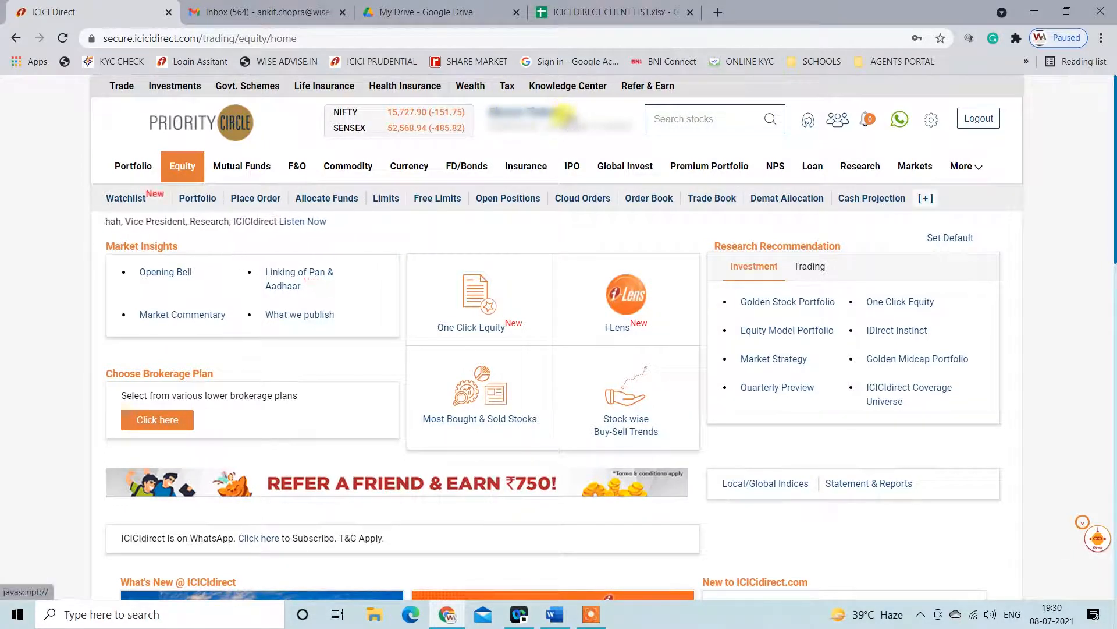
{"action": "left_click", "coordinate": [562, 114]}
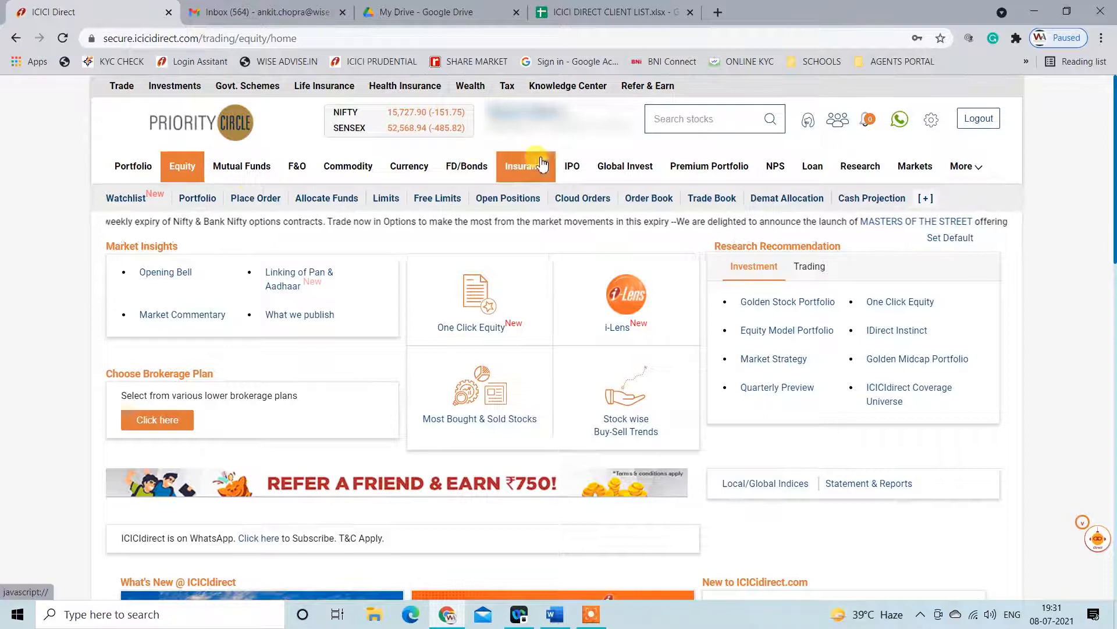
{"action": "left_click", "coordinate": [569, 169]}
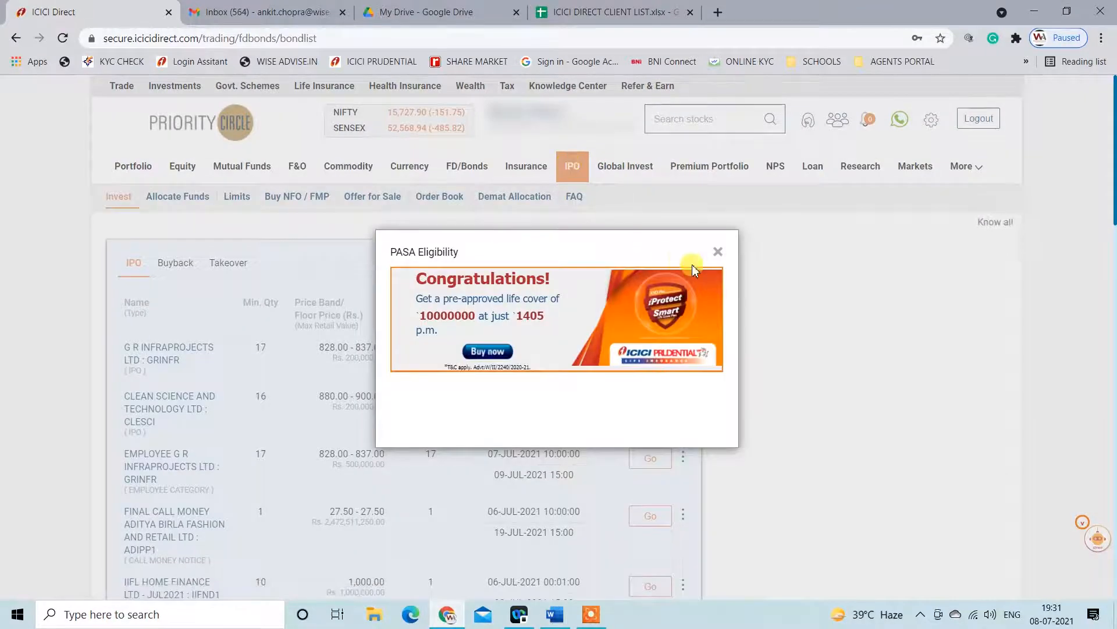
Close the PASA Eligibility popup and start the Clean Science and Technology IPO application
{"action": "left_click", "coordinate": [720, 255]}
{"action": "scroll", "coordinate": [275, 322], "scroll_direction": "down", "scroll_amount": 1}
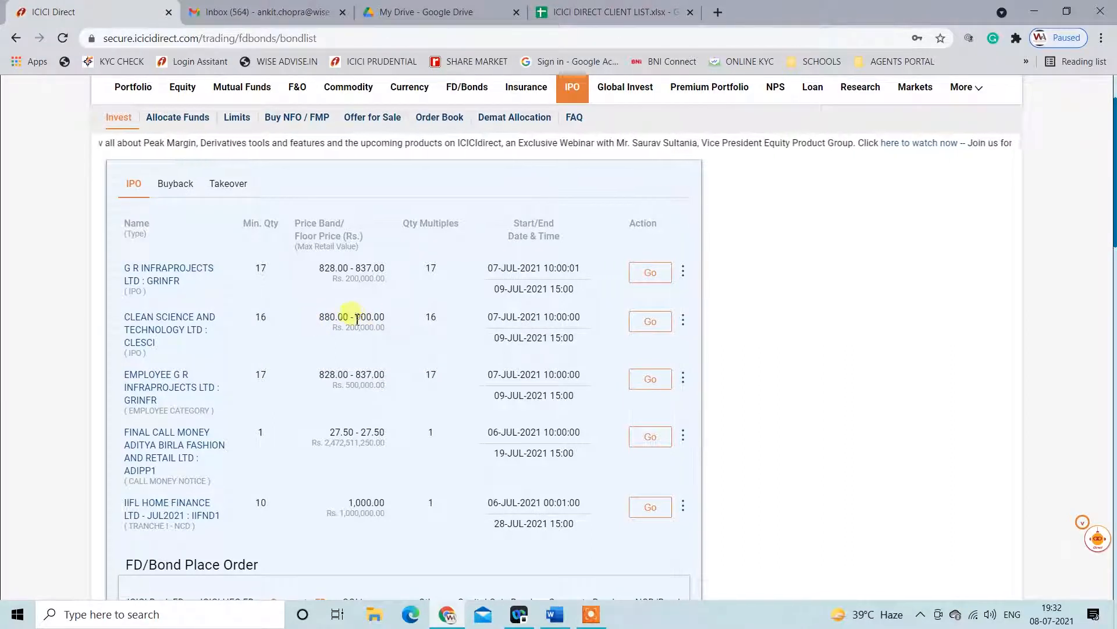
{"action": "left_click", "coordinate": [650, 321]}
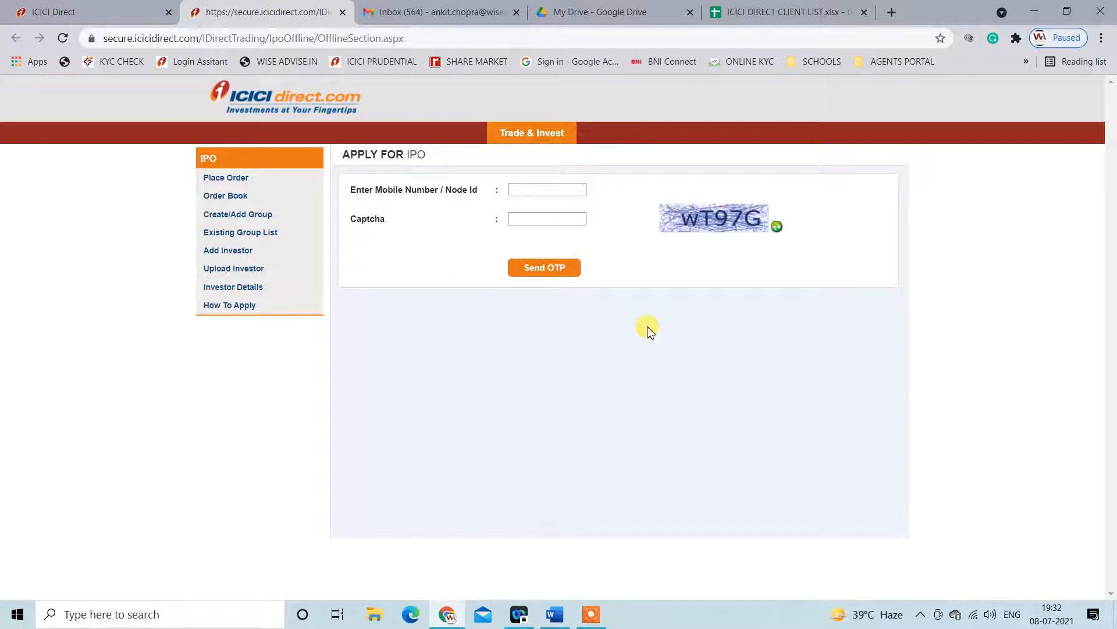
Fill the Mobile Number and Captcha fields on the Clean Science Apply for IPO form
{"action": "left_click", "coordinate": [533, 185]}
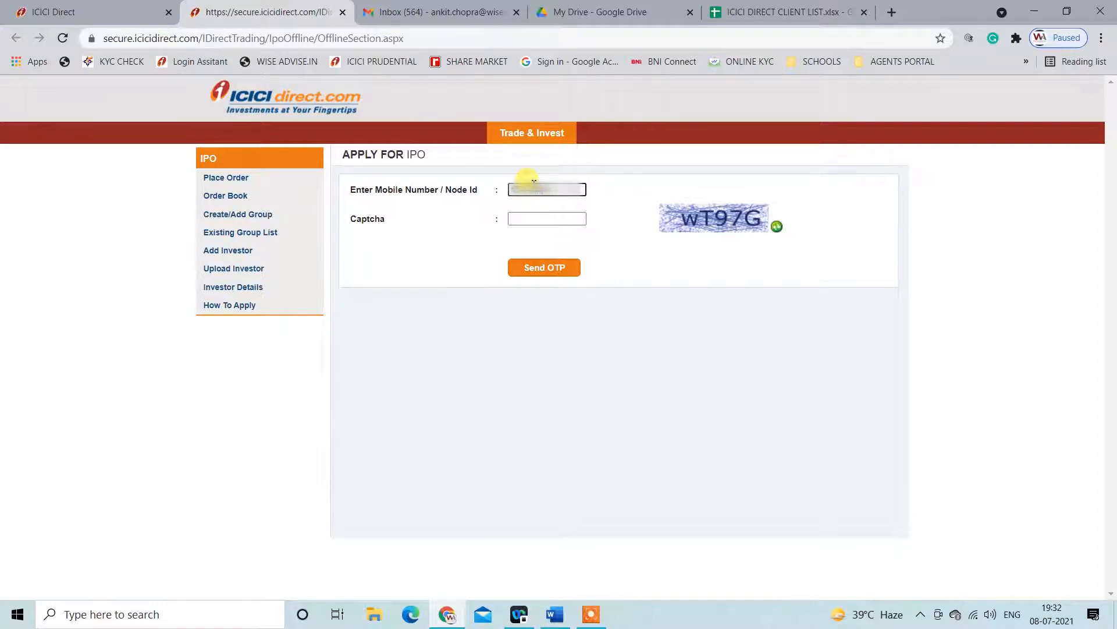
{"action": "left_click", "coordinate": [533, 222]}
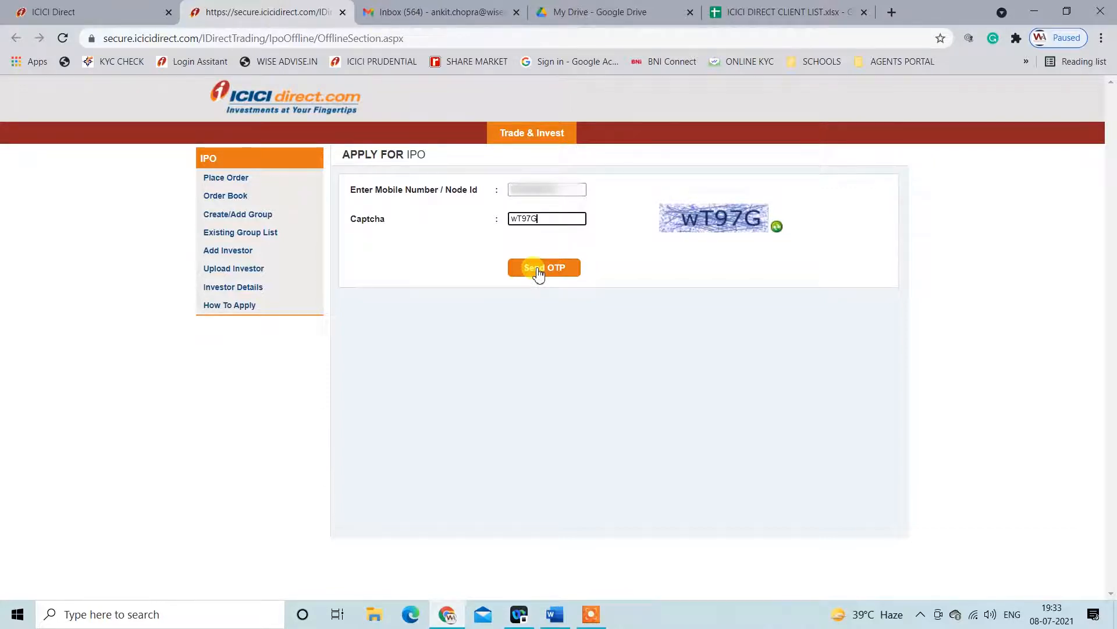
{"action": "left_click", "coordinate": [591, 614]}
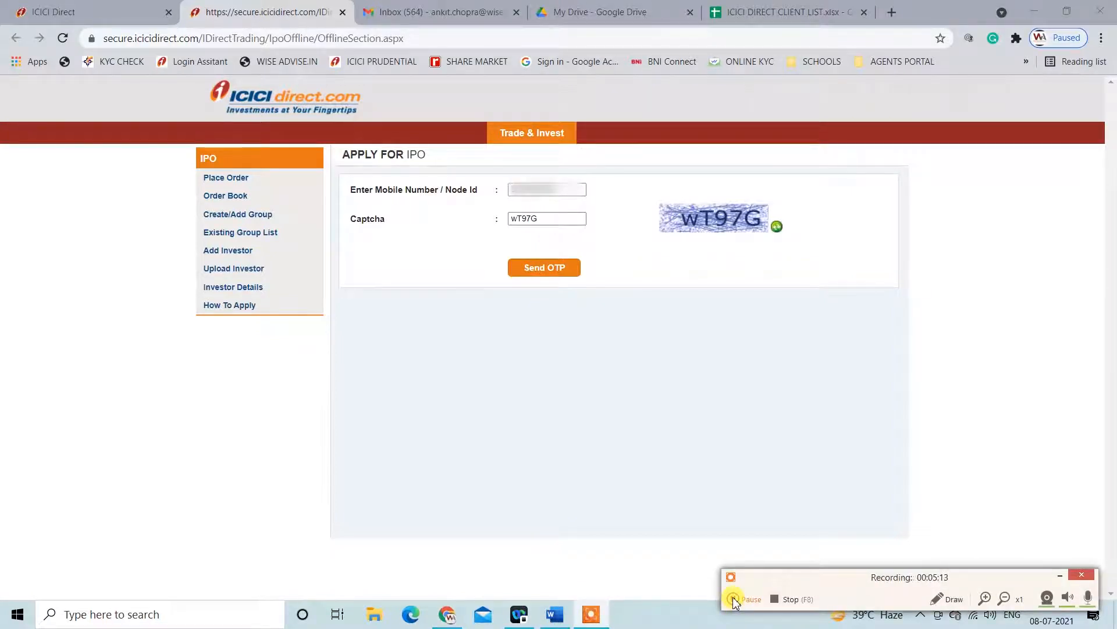
Request the OTP, enter the six-digit code received by SMS, and submit it
{"action": "left_click", "coordinate": [546, 267]}
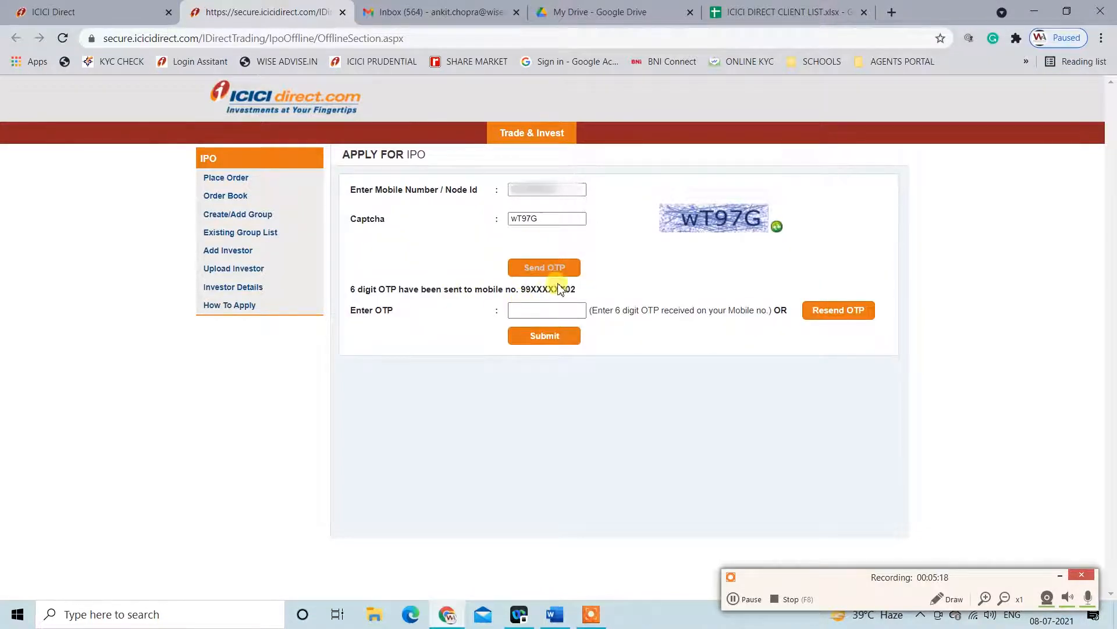
{"action": "left_click", "coordinate": [530, 312]}
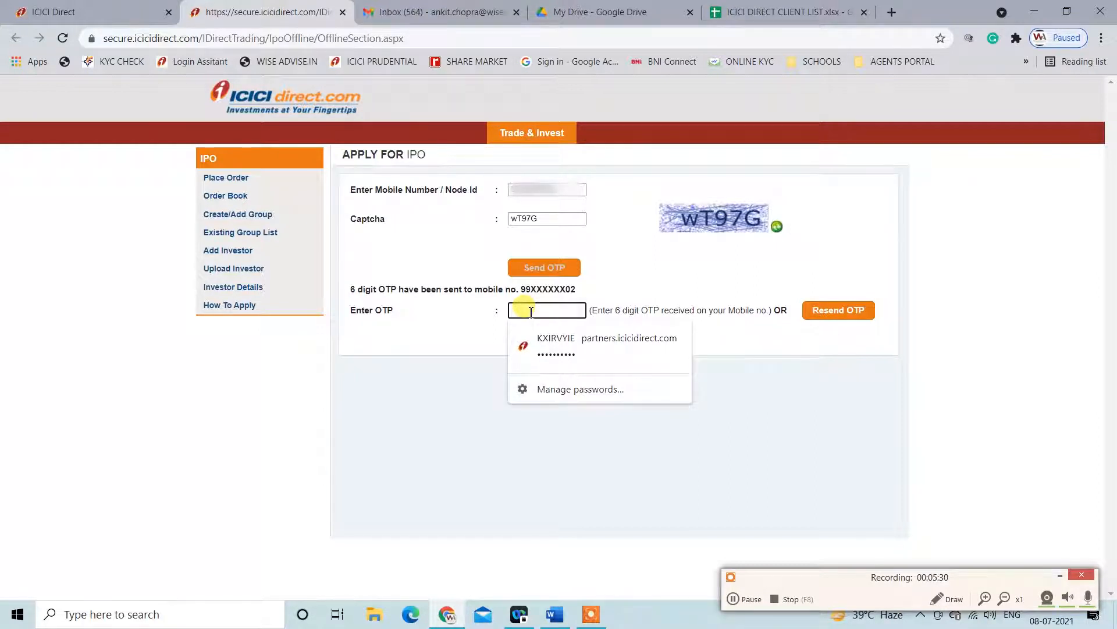
{"action": "left_click", "coordinate": [736, 600]}
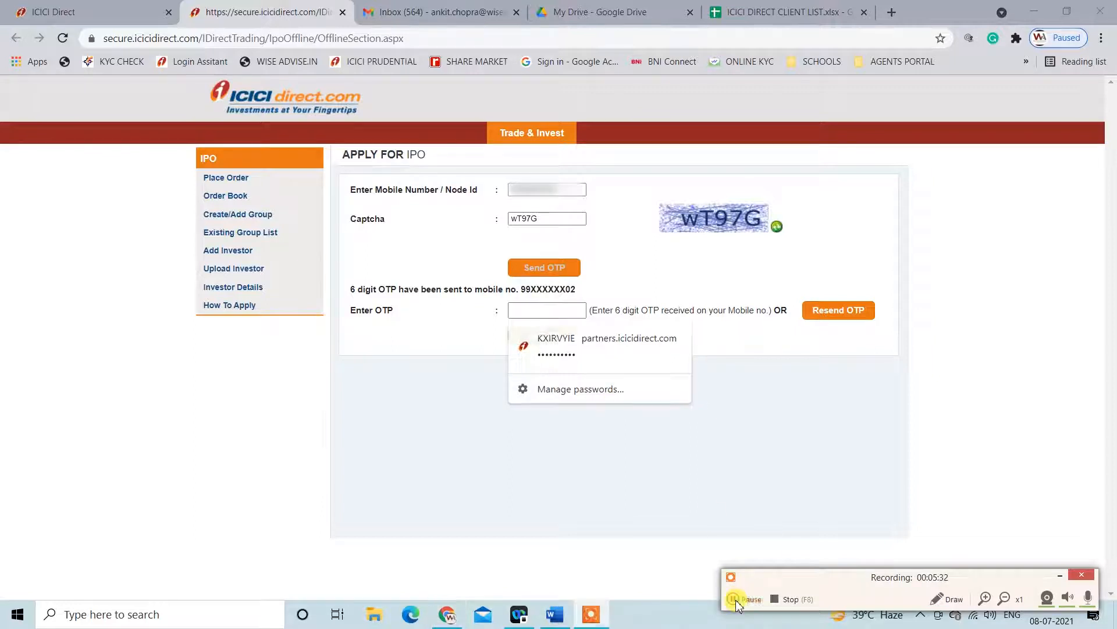
{"action": "left_click", "coordinate": [736, 599]}
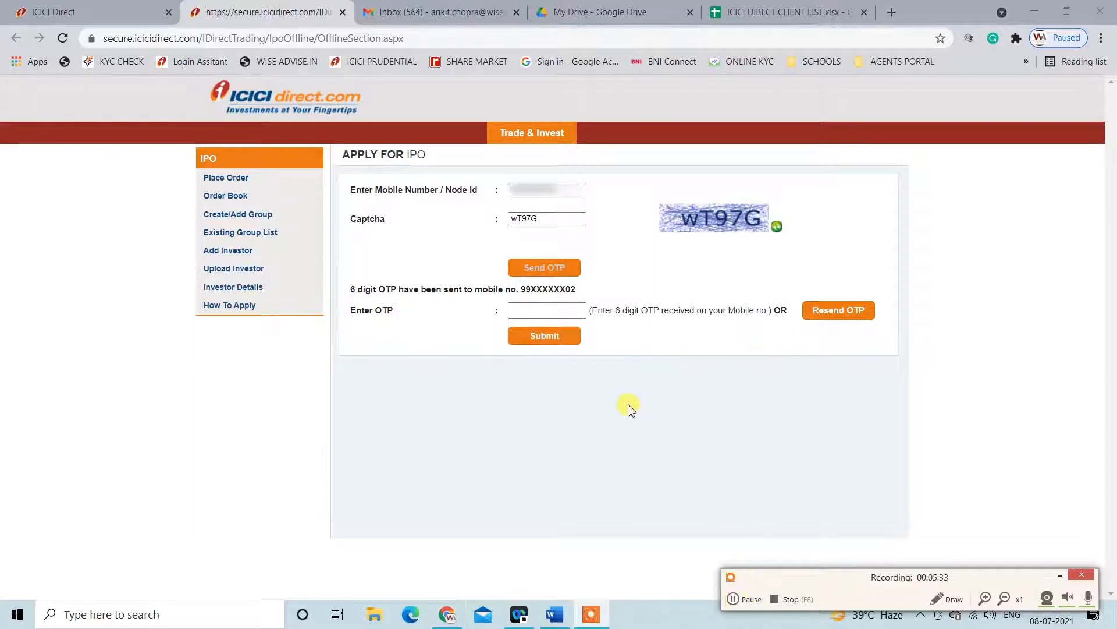
{"action": "left_click", "coordinate": [533, 313]}
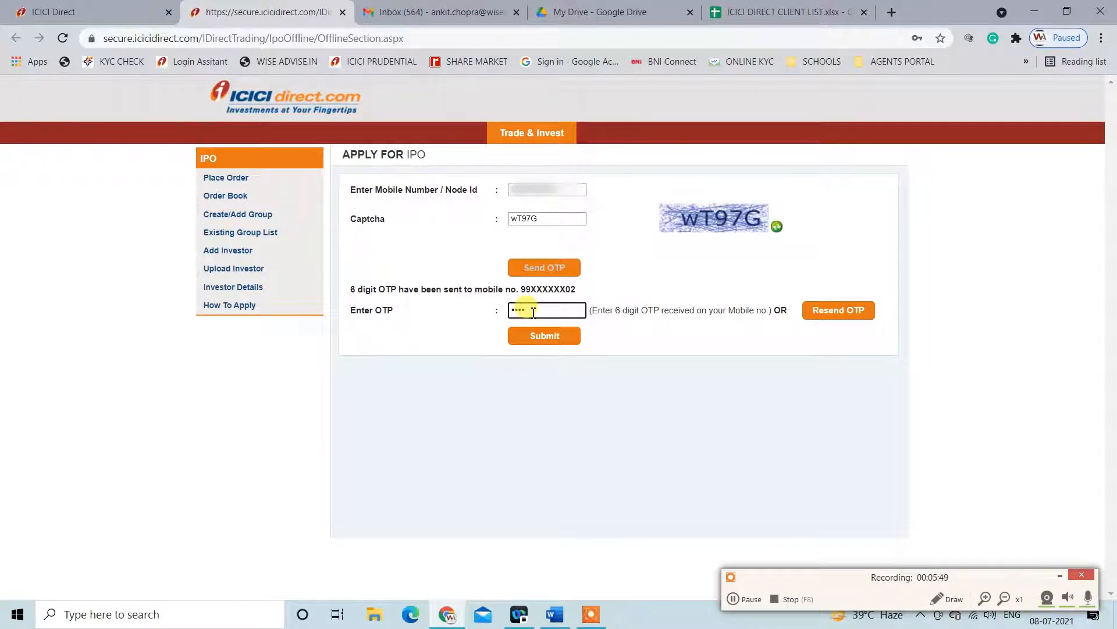
{"action": "left_click", "coordinate": [541, 333]}
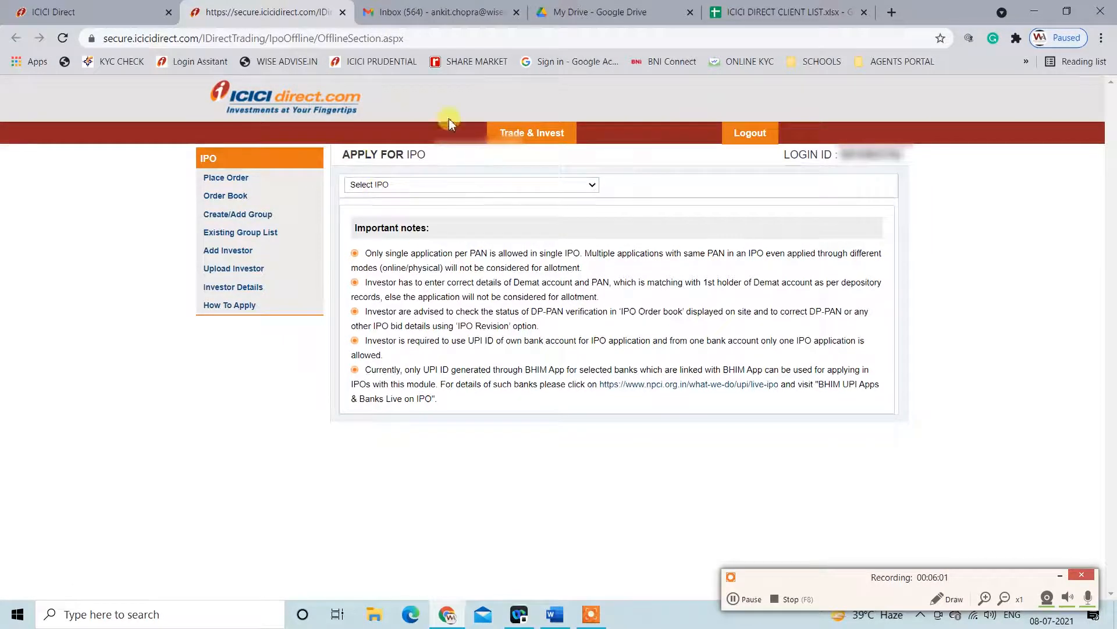
Select 'CLEAN SCIENCE AND TECHNOLOGY LTD : CLESCI' as the IPO and choose the PAN option
{"action": "left_click", "coordinate": [460, 185]}
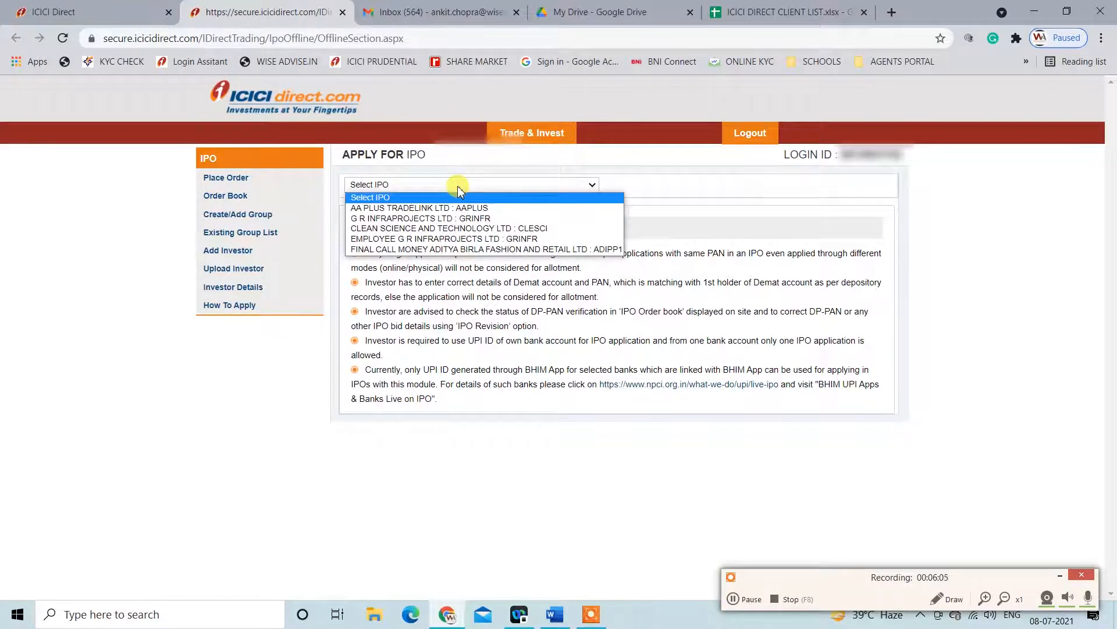
{"action": "left_click", "coordinate": [444, 229]}
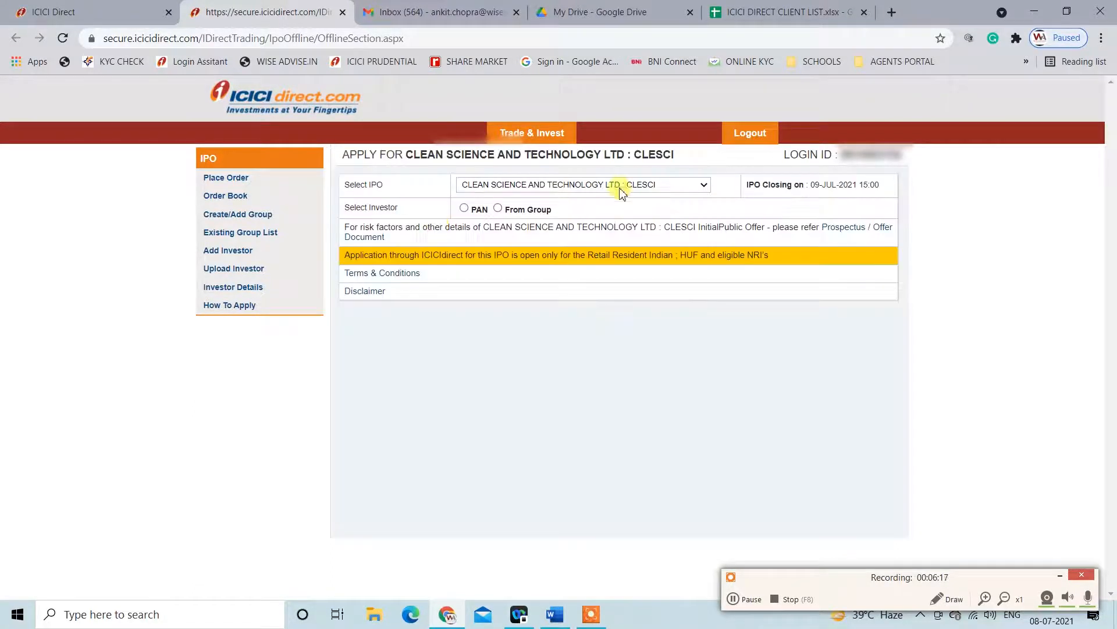
{"action": "left_click", "coordinate": [465, 210]}
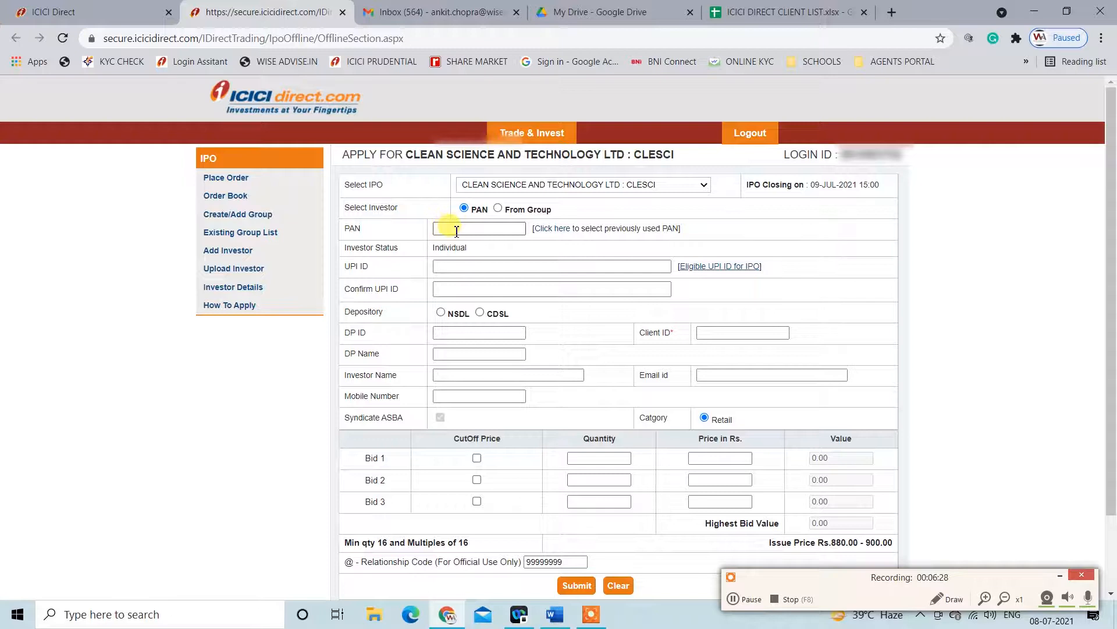
Enter the investor's PAN, choose NSDL as the depository, and begin the DP ID
{"action": "left_click", "coordinate": [456, 231]}
{"action": "left_click", "coordinate": [459, 266]}
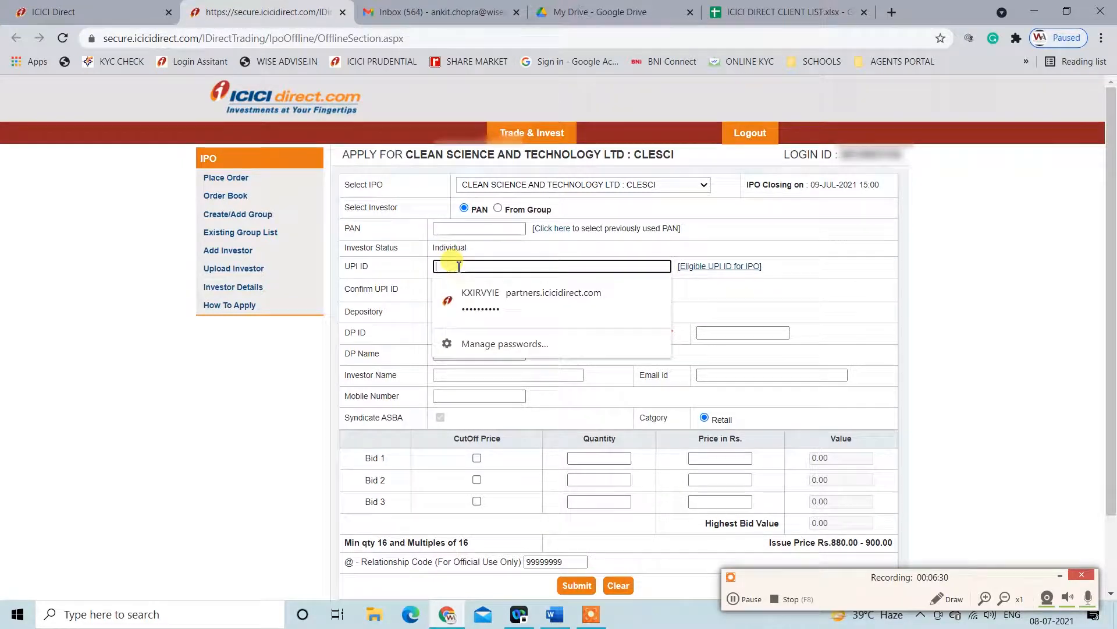
{"action": "left_click", "coordinate": [414, 291]}
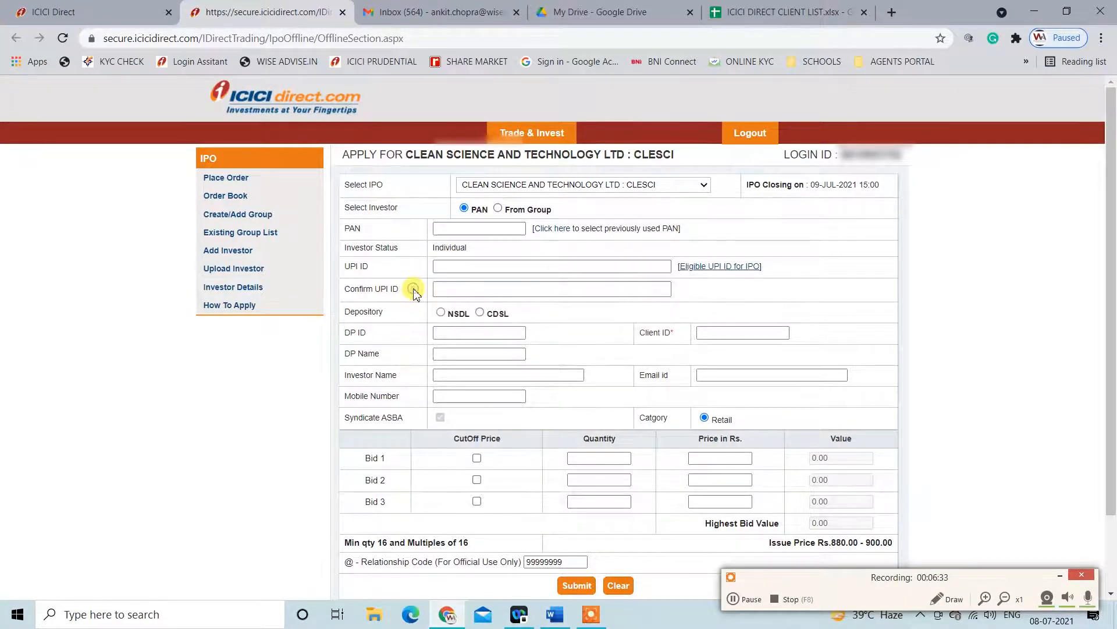
{"action": "left_click", "coordinate": [440, 313]}
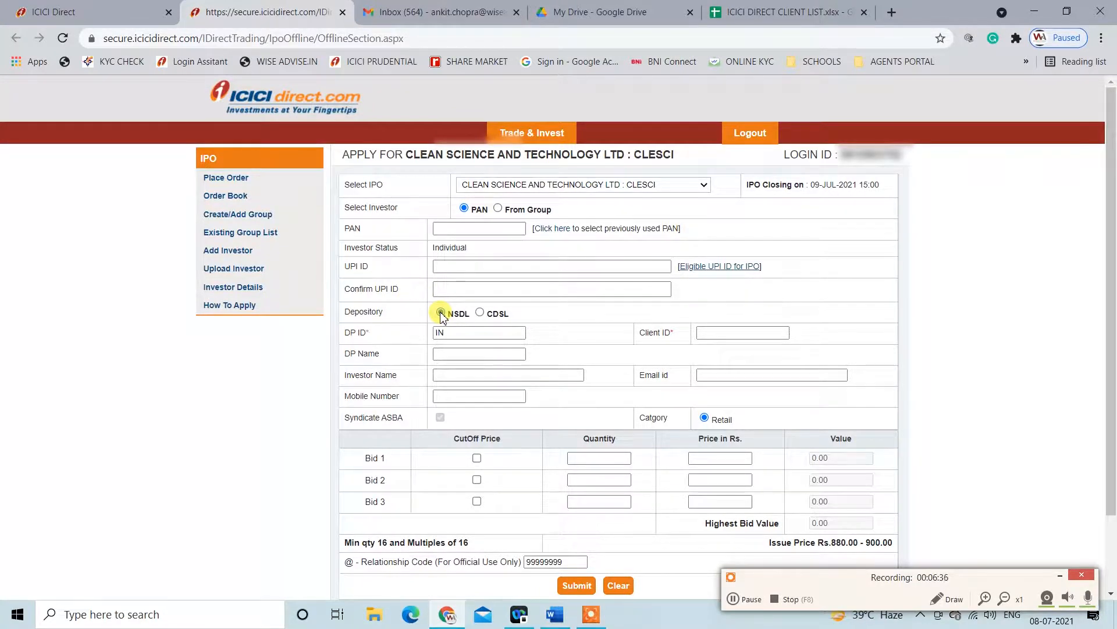
{"action": "left_click", "coordinate": [457, 333]}
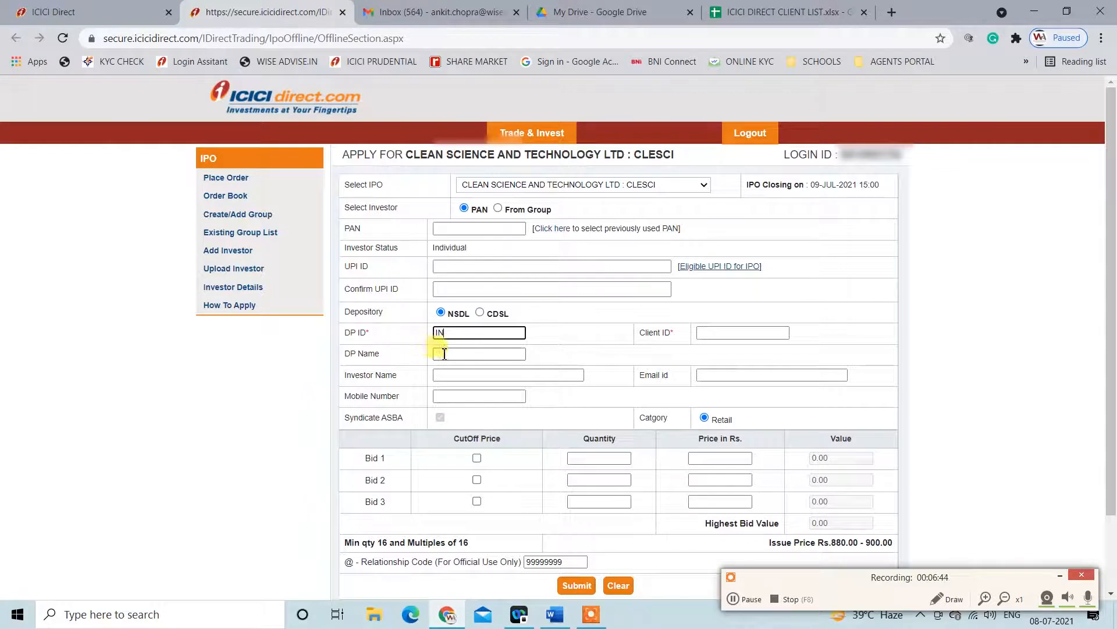
{"action": "scroll", "coordinate": [463, 396], "scroll_direction": "down", "scroll_amount": 1}
{"action": "scroll", "coordinate": [485, 404], "scroll_direction": "up", "scroll_amount": 1}
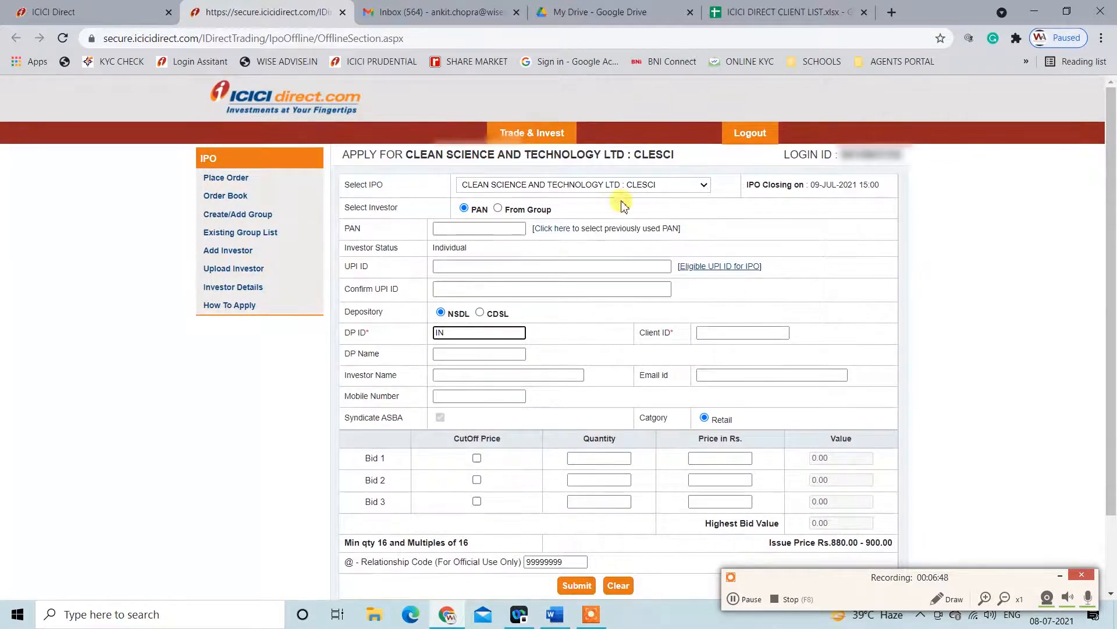
{"action": "left_click", "coordinate": [734, 600]}
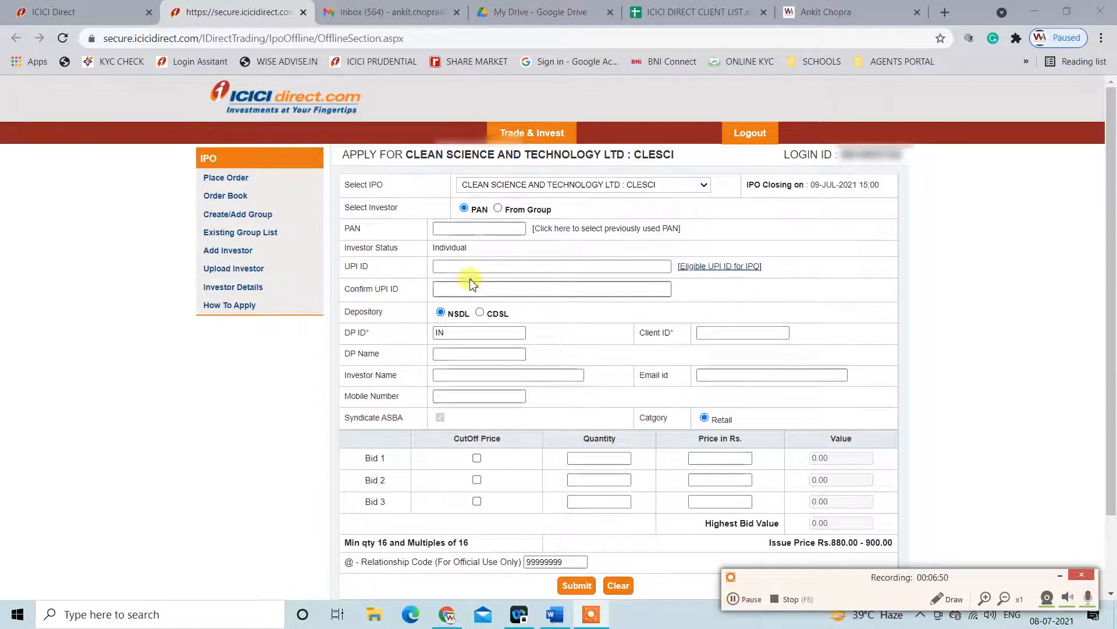
{"action": "left_click", "coordinate": [458, 229]}
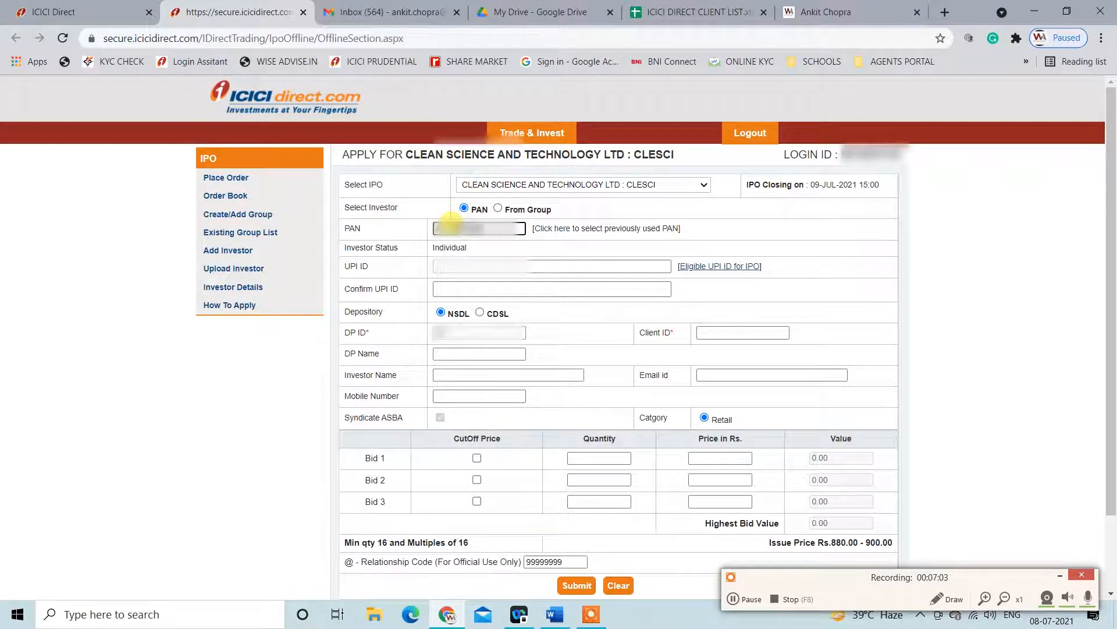
Type the investor's UPI ID into the UPI ID field and again into Confirm UPI ID
{"action": "left_click", "coordinate": [448, 266]}
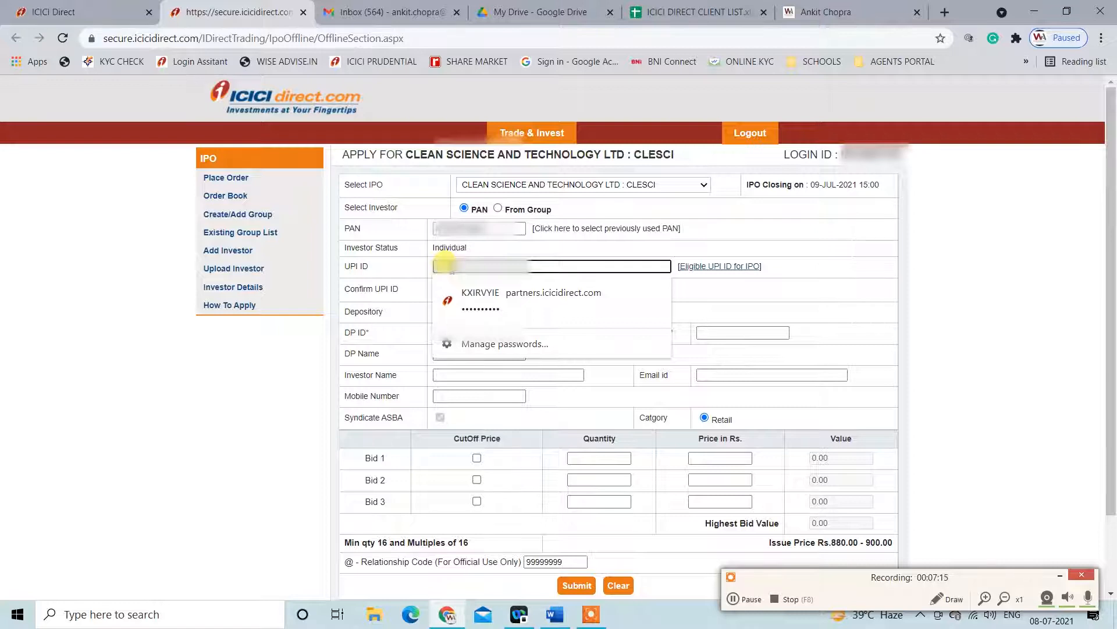
{"action": "left_click", "coordinate": [452, 266]}
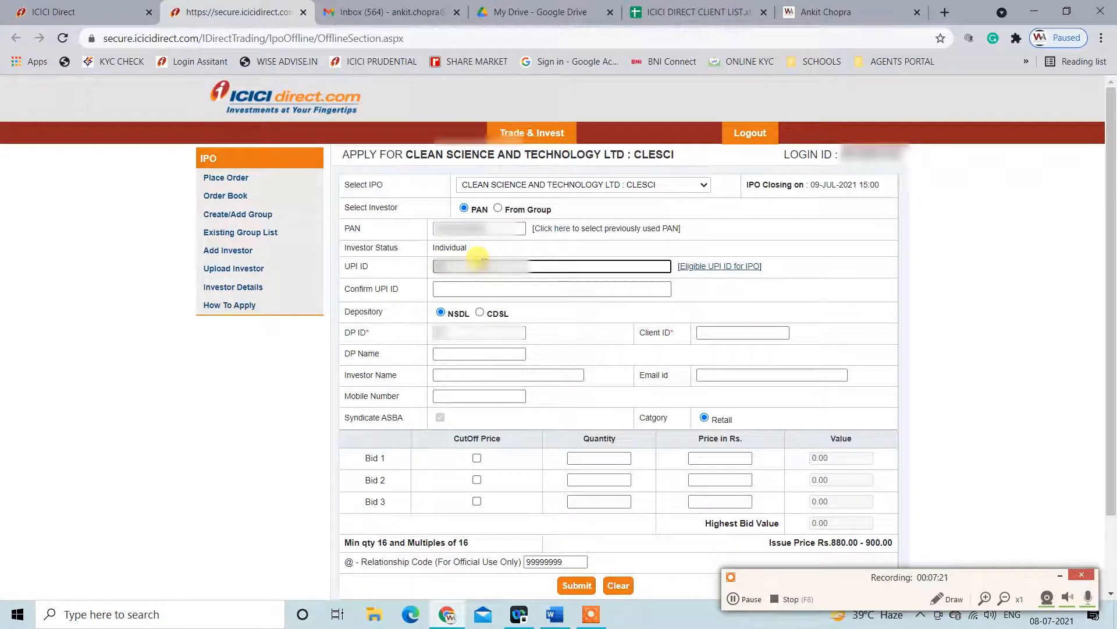
{"action": "left_click", "coordinate": [477, 260]}
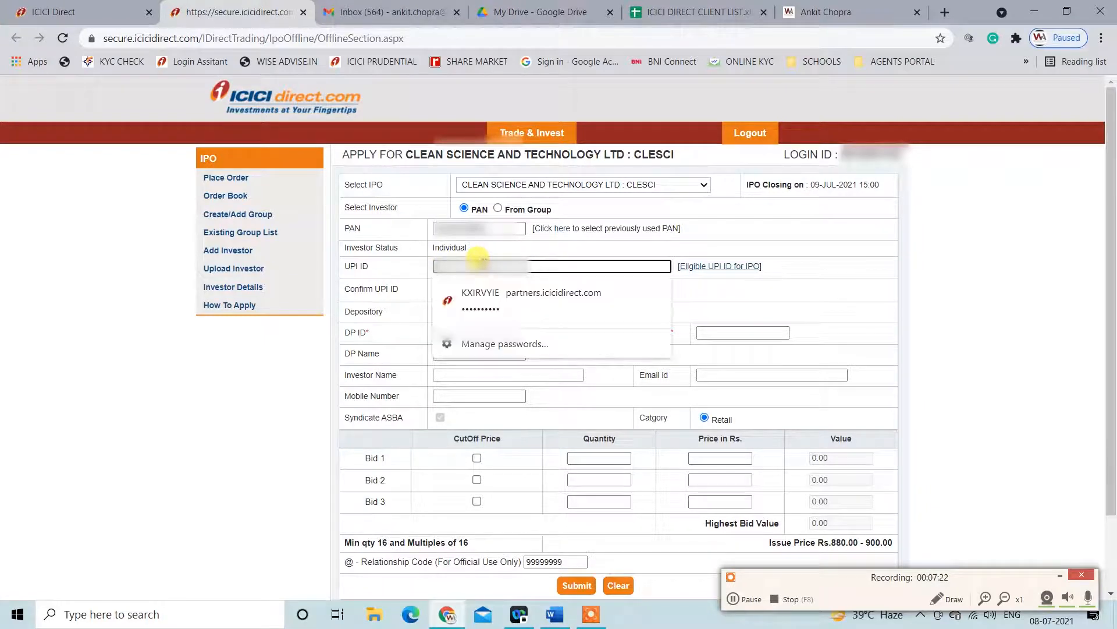
{"action": "left_click", "coordinate": [742, 603]}
{"action": "left_click", "coordinate": [741, 603]}
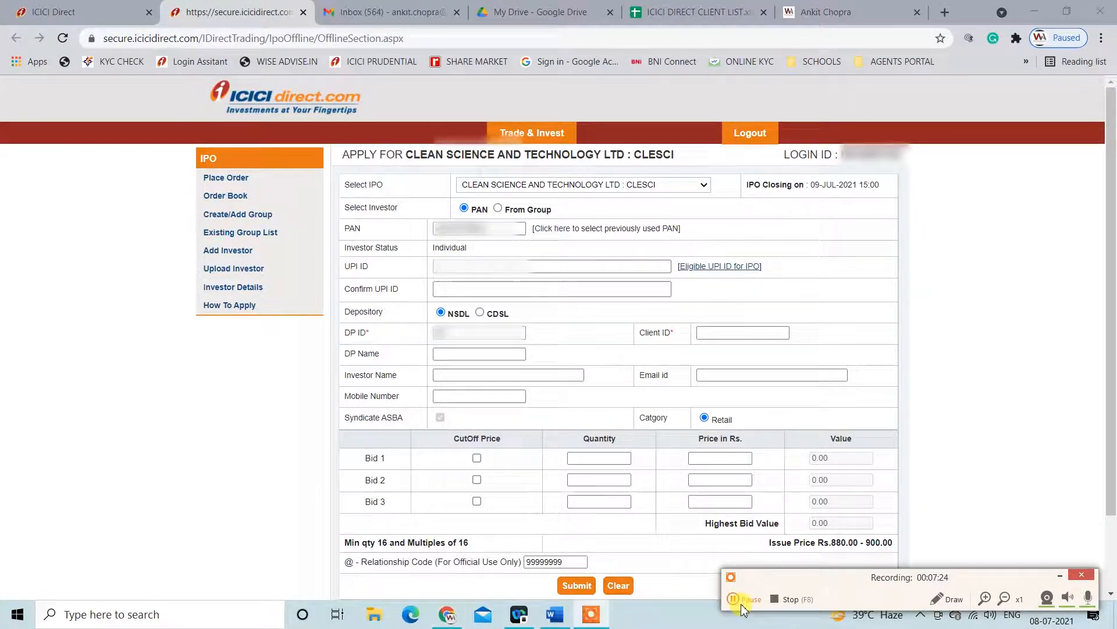
{"action": "left_click", "coordinate": [506, 266]}
{"action": "type", "text": "******"}
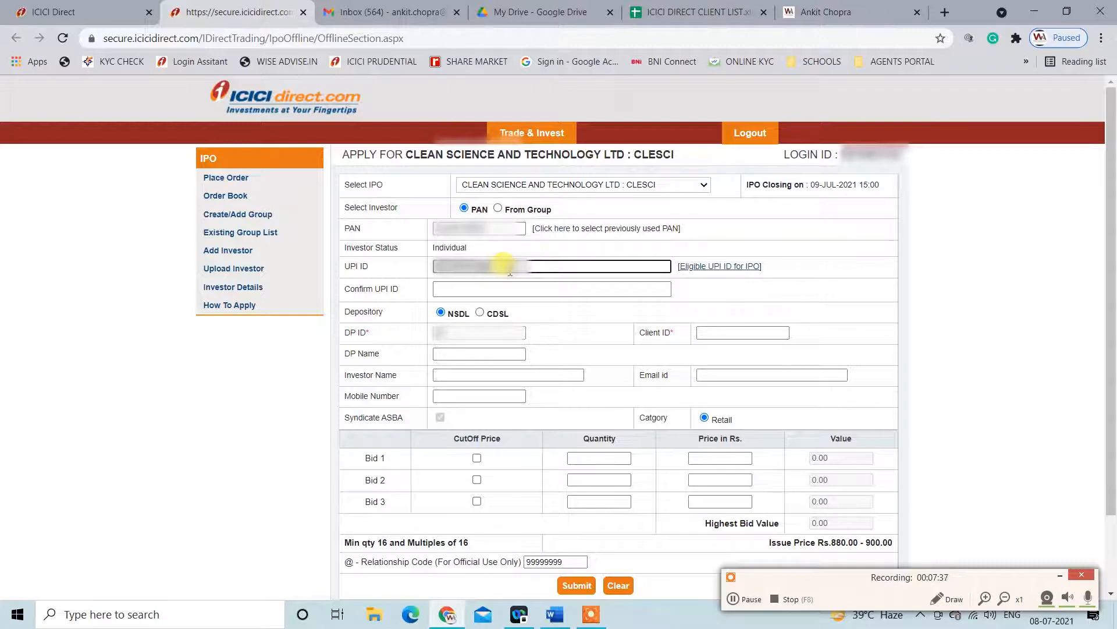
{"action": "left_click", "coordinate": [475, 290]}
{"action": "type", "text": "••"}
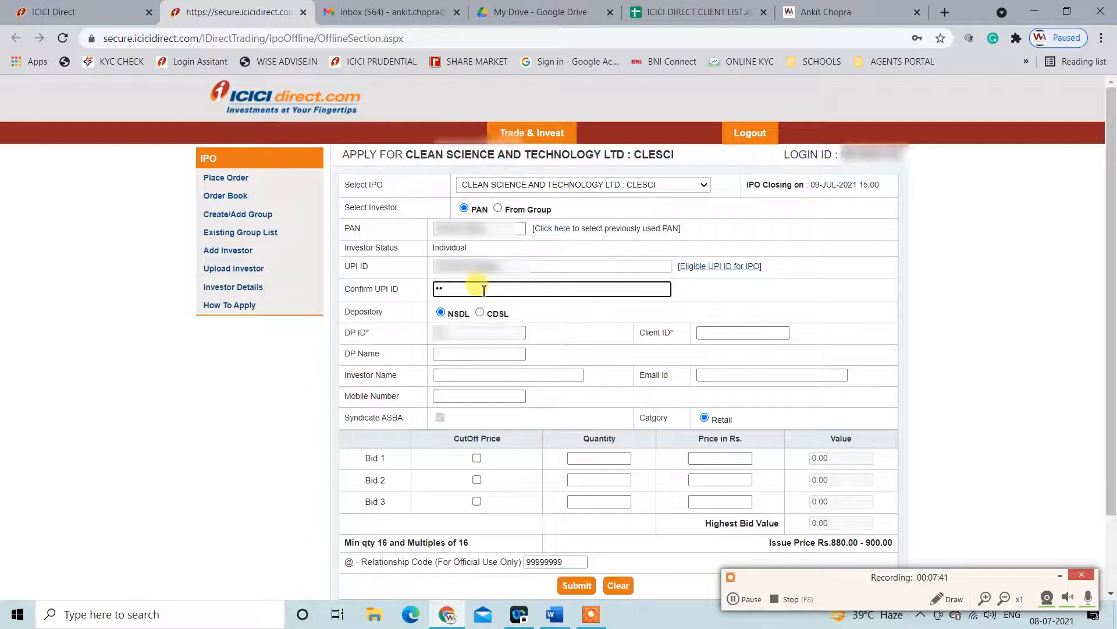
{"action": "type", "text": "•••••••"}
{"action": "key", "text": "Tab"}
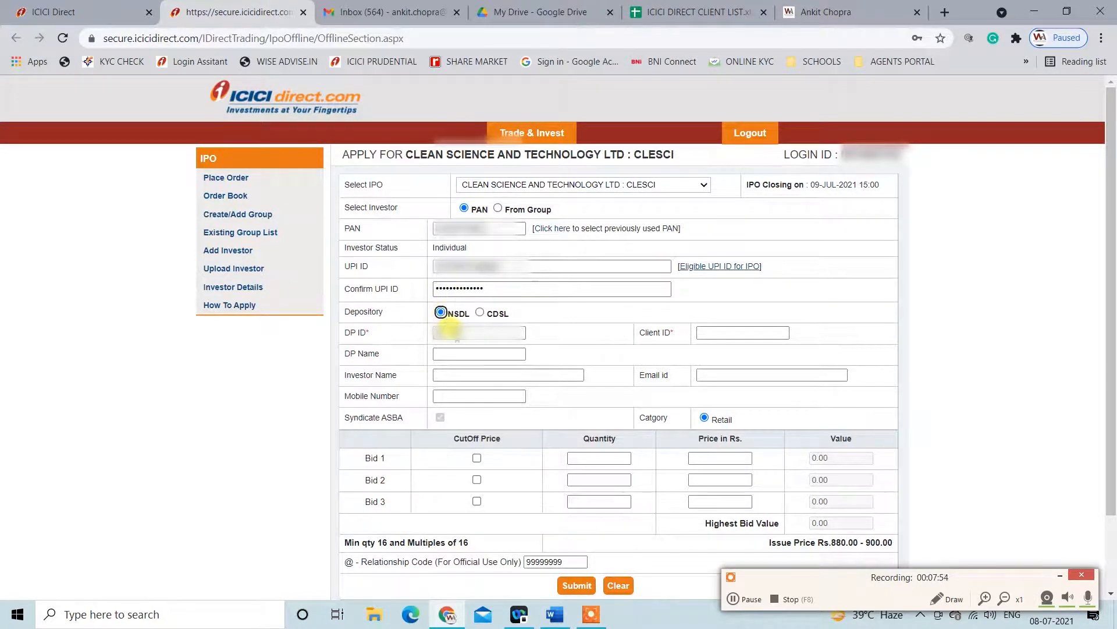
Complete the DP ID, enter the Client ID, and check the DP name in the Word notes
{"action": "left_click", "coordinate": [452, 333]}
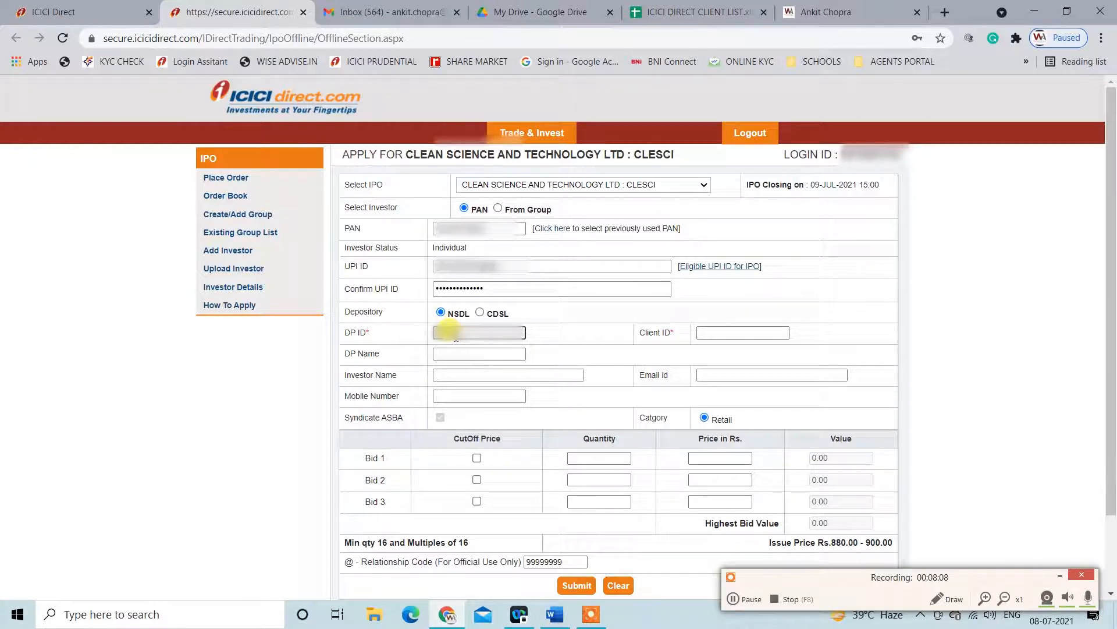
{"action": "left_click", "coordinate": [699, 329]}
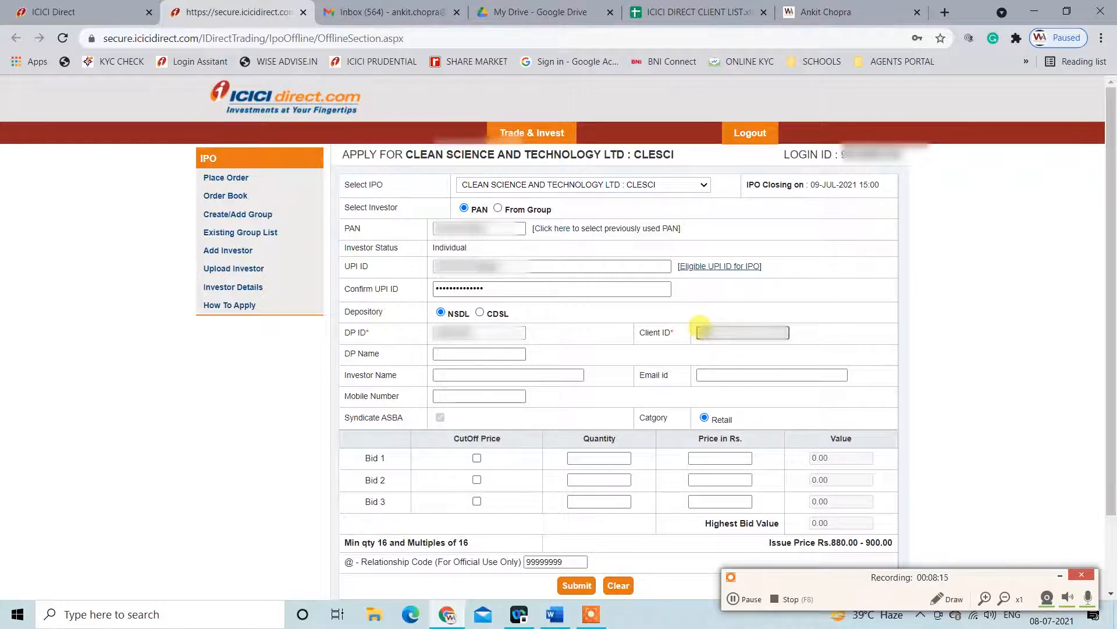
{"action": "left_click", "coordinate": [505, 354]}
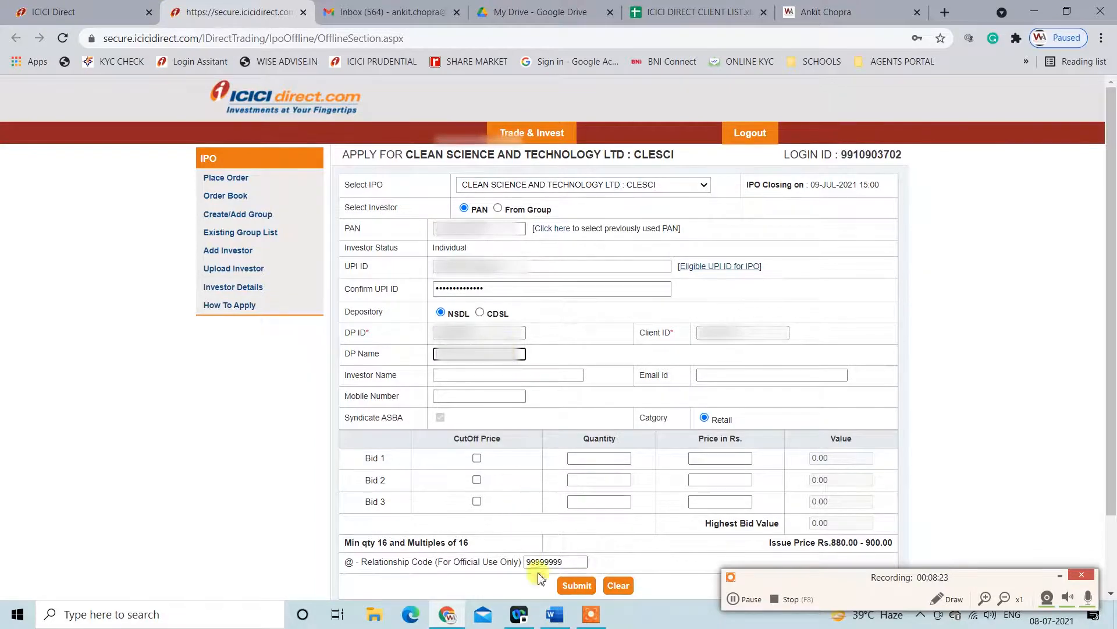
{"action": "left_click", "coordinate": [555, 614]}
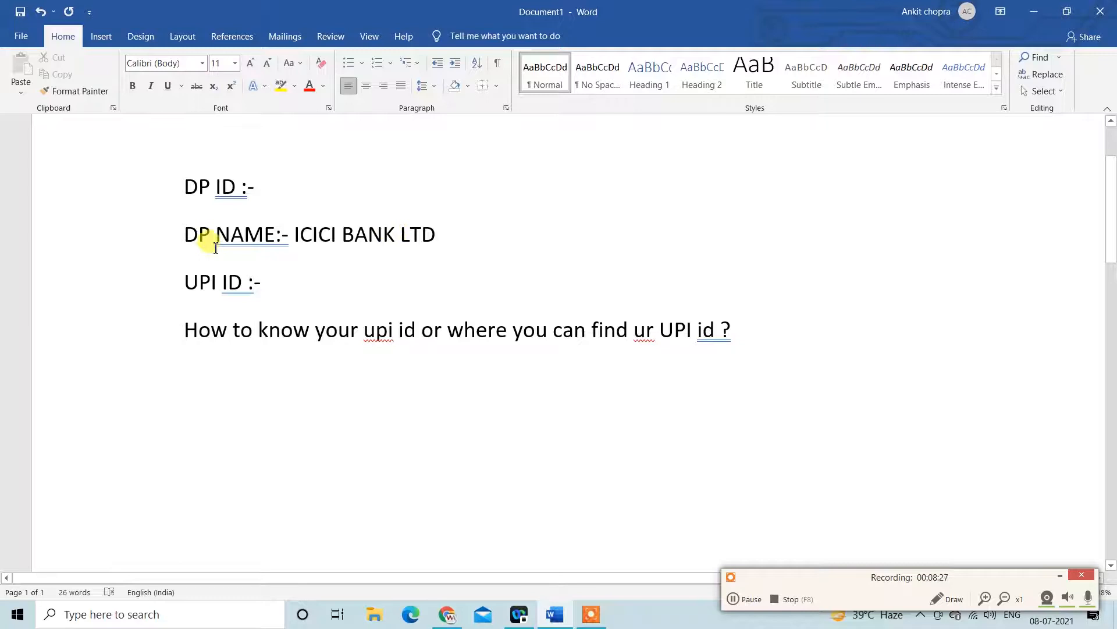
{"action": "key", "text": "alt+Tab"}
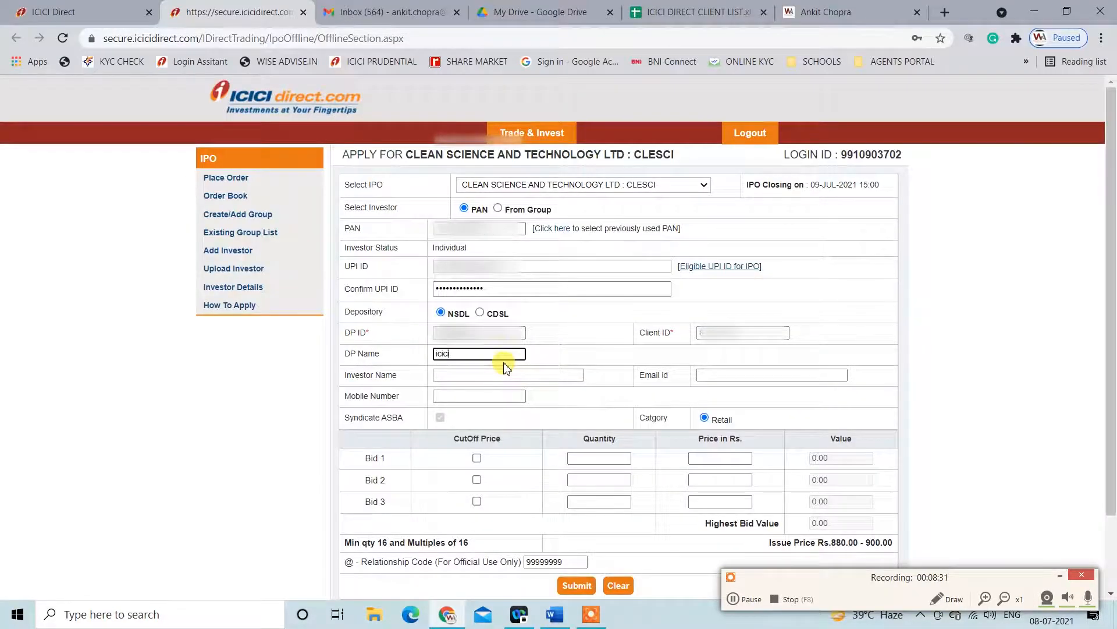
Complete the DP Name as ICICI BANK LTD, then enter the investor's name, pasted e-mail and mobile number
{"action": "type", "text": "bank ltd"}
{"action": "left_click", "coordinate": [467, 375]}
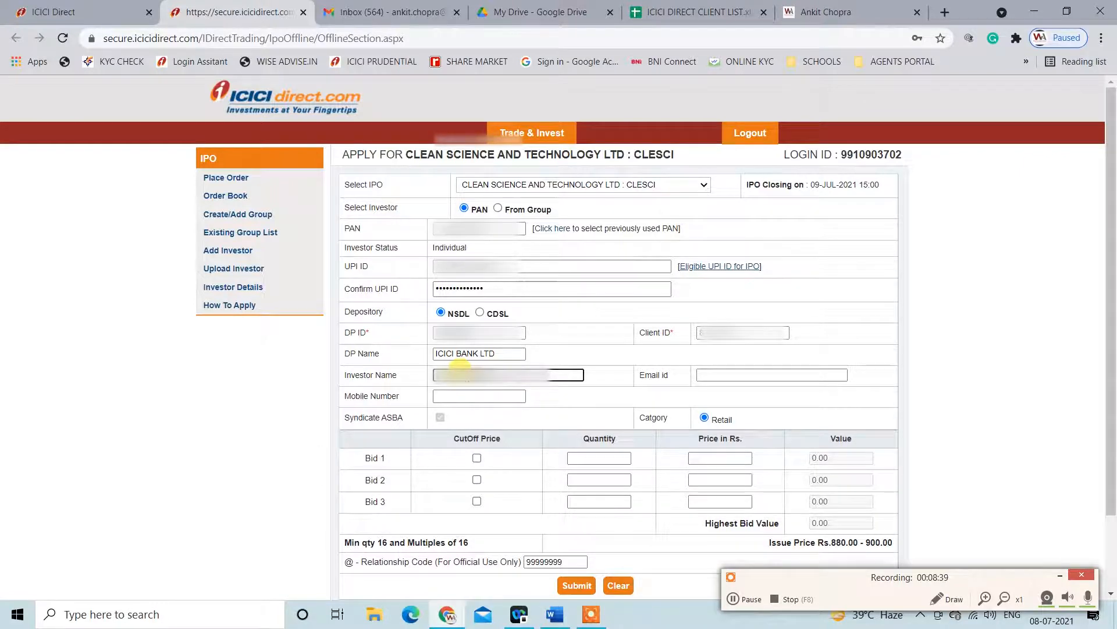
{"action": "left_click", "coordinate": [770, 374]}
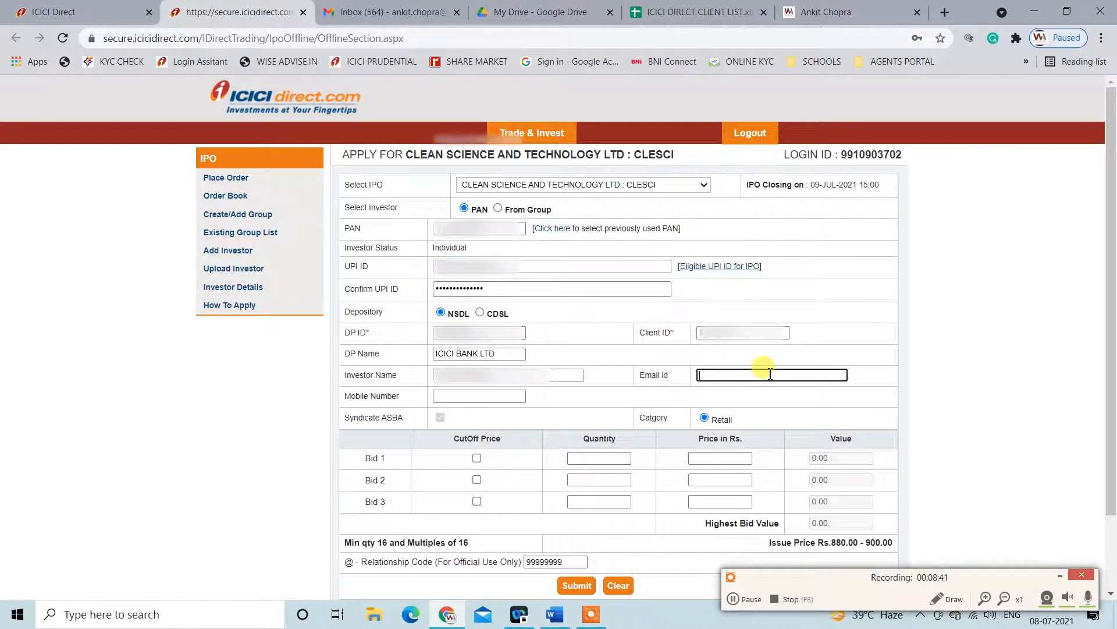
{"action": "key", "text": "ctrl+v"}
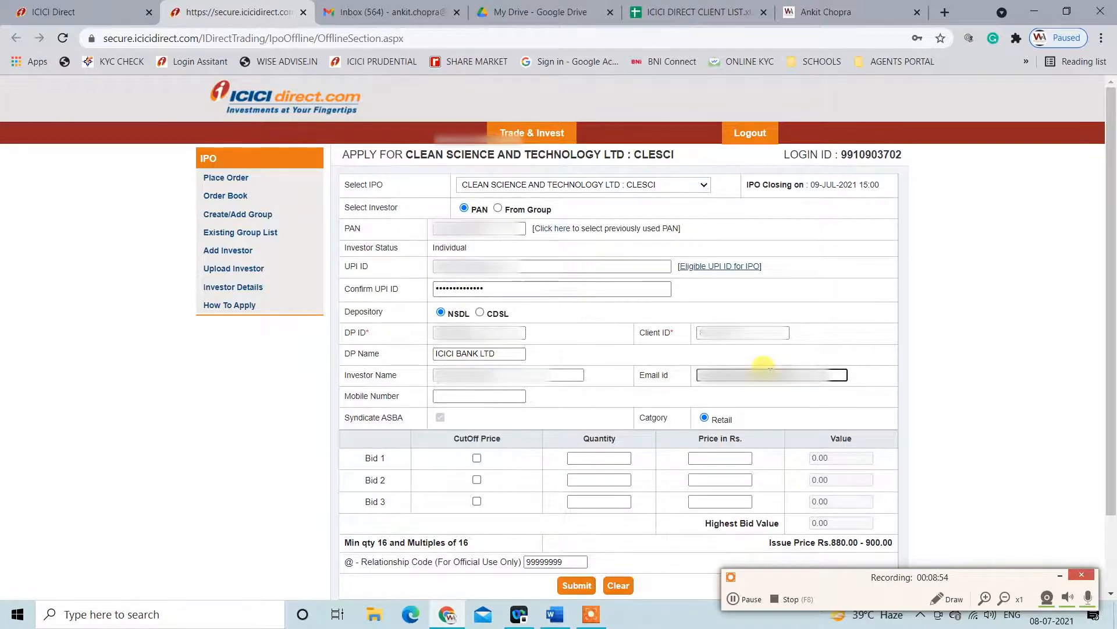
{"action": "left_click", "coordinate": [486, 394]}
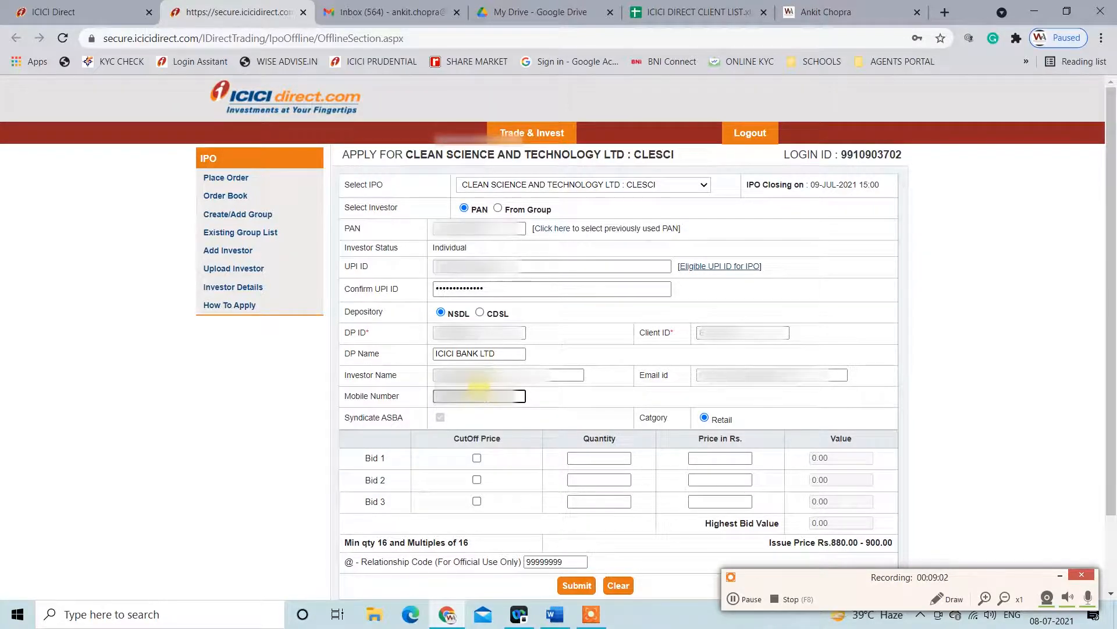
Tick cut-off price for Bid 1 and enter quantity 16, so the bid value becomes 14400.00
{"action": "scroll", "coordinate": [448, 326], "scroll_direction": "down", "scroll_amount": 3}
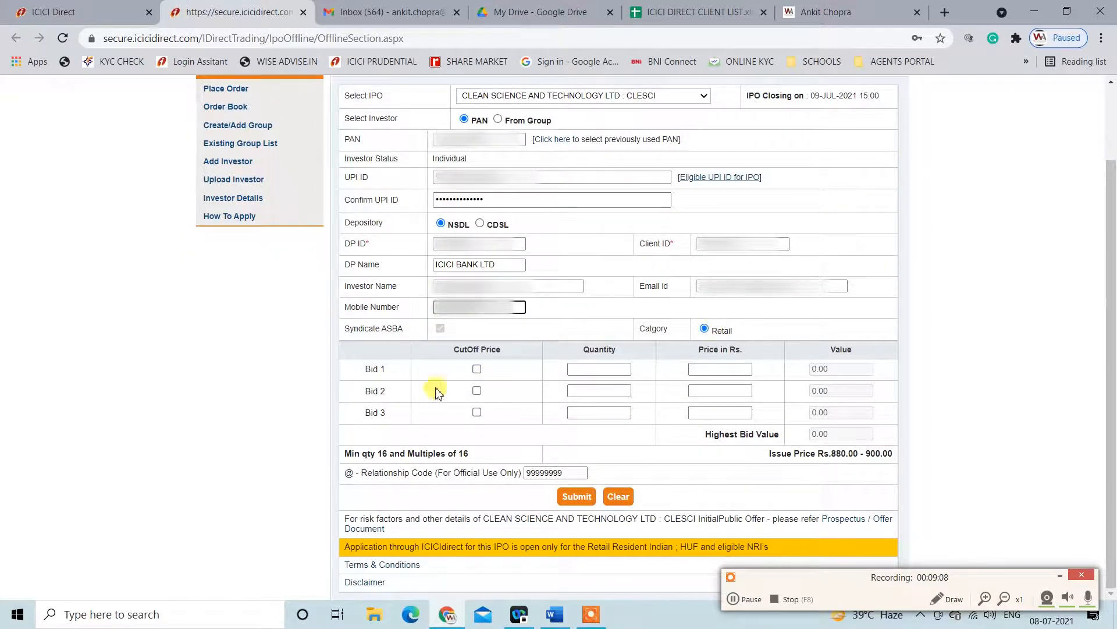
{"action": "left_click", "coordinate": [478, 370]}
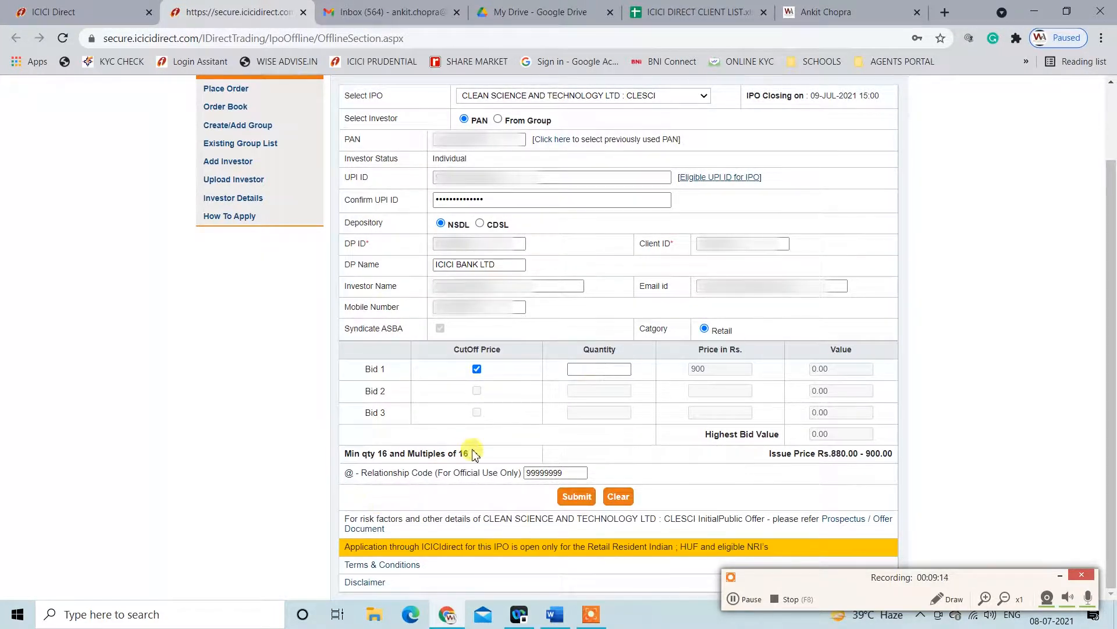
{"action": "left_click_drag", "start_coordinate": [473, 454], "coordinate": [349, 456]}
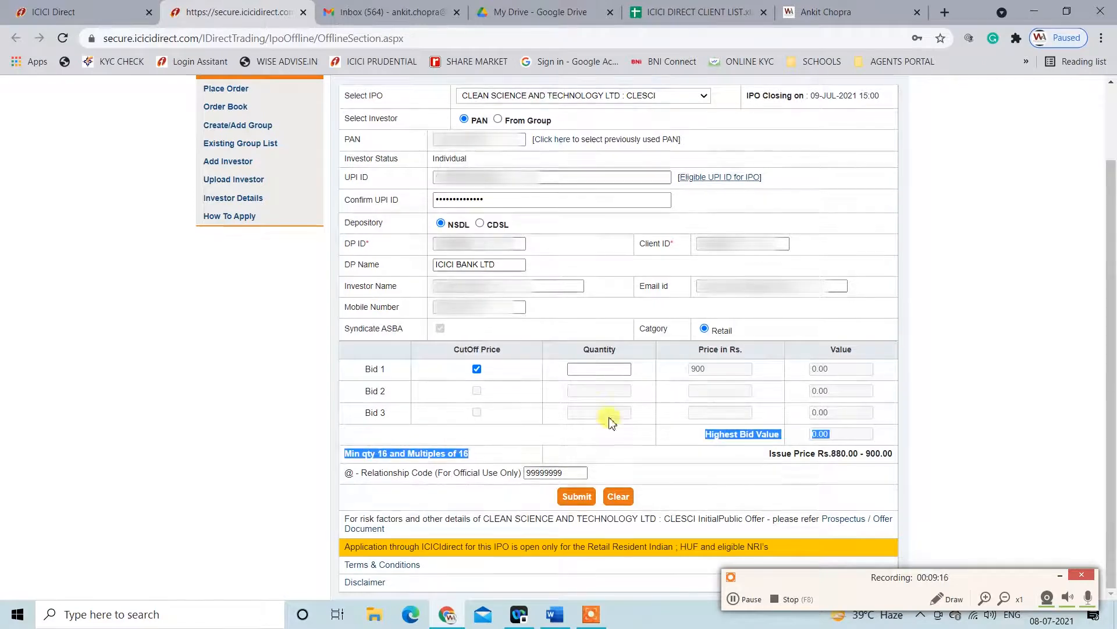
{"action": "left_click", "coordinate": [615, 373]}
{"action": "type", "text": "16"}
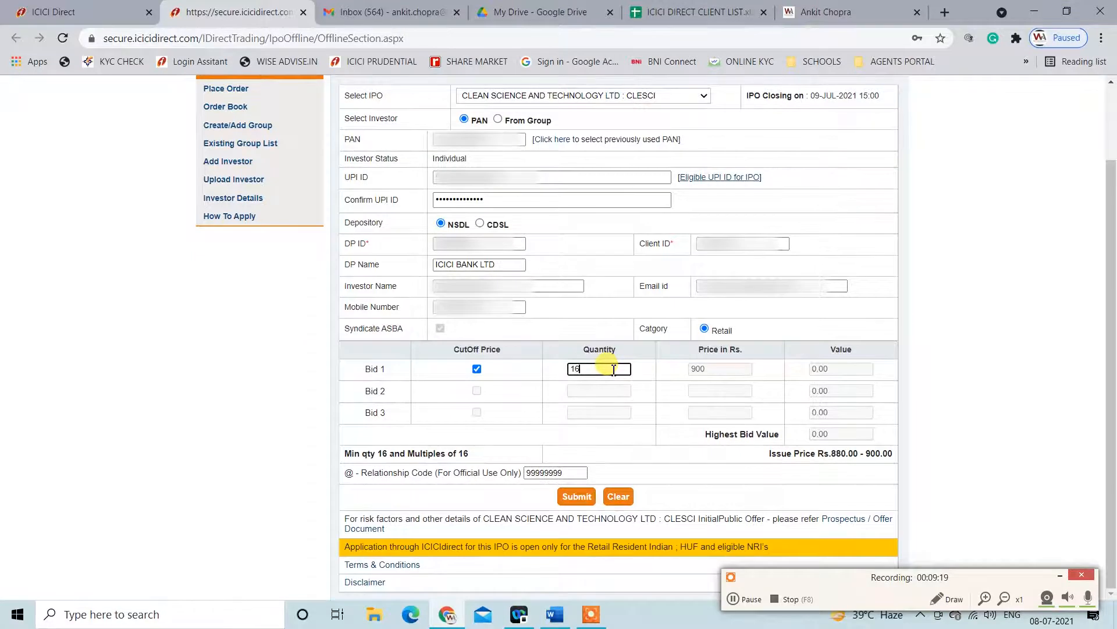
{"action": "key", "text": "Tab"}
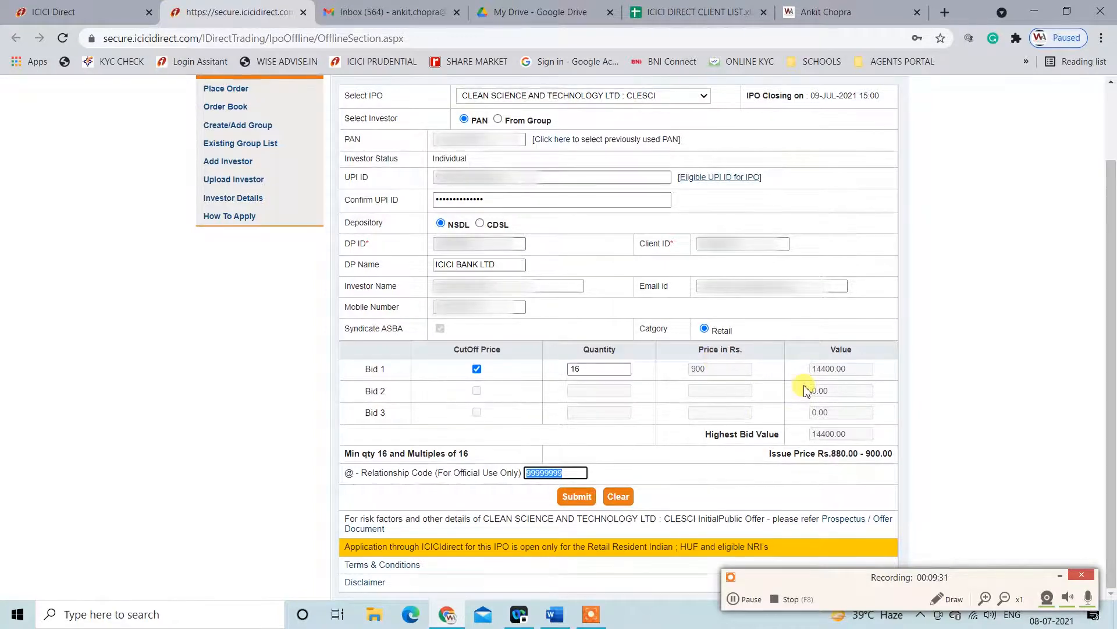
{"action": "scroll", "coordinate": [772, 269], "scroll_direction": "up", "scroll_amount": 1}
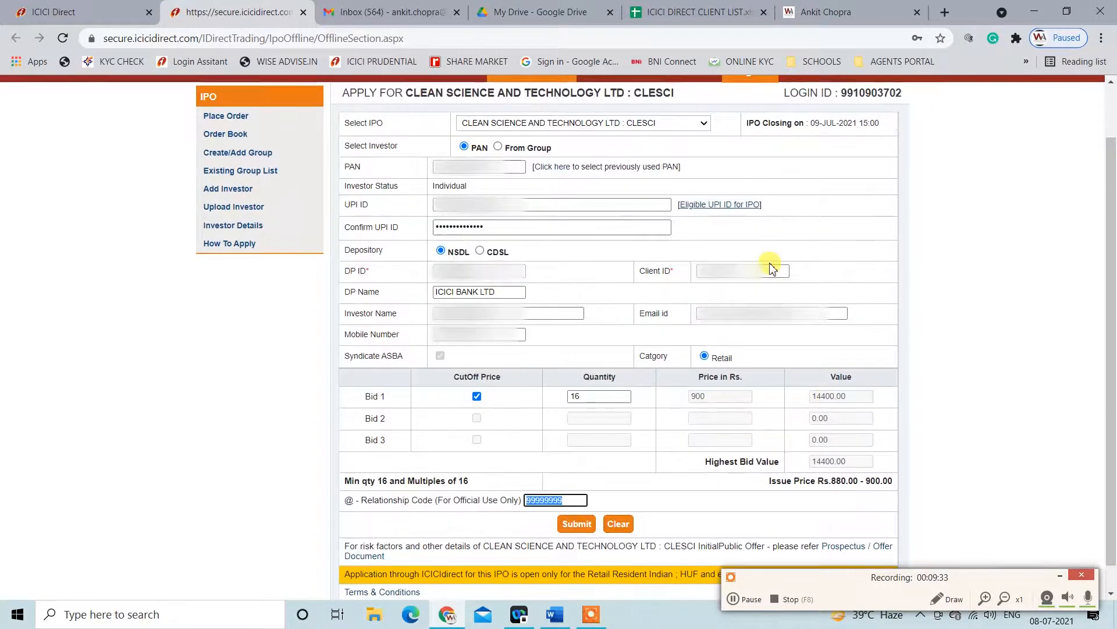
Return to the IPO list tab showing Clean Science at 880.00–900.00, minimum quantity 16
{"action": "scroll", "coordinate": [773, 268], "scroll_direction": "down", "scroll_amount": 1}
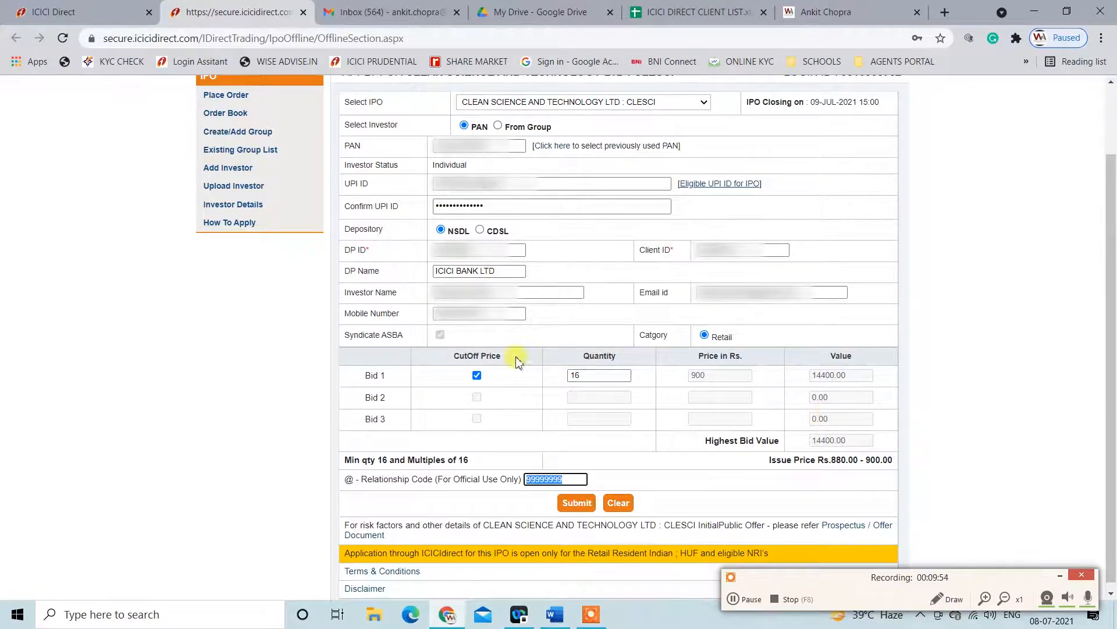
{"action": "scroll", "coordinate": [491, 284], "scroll_direction": "up", "scroll_amount": 2}
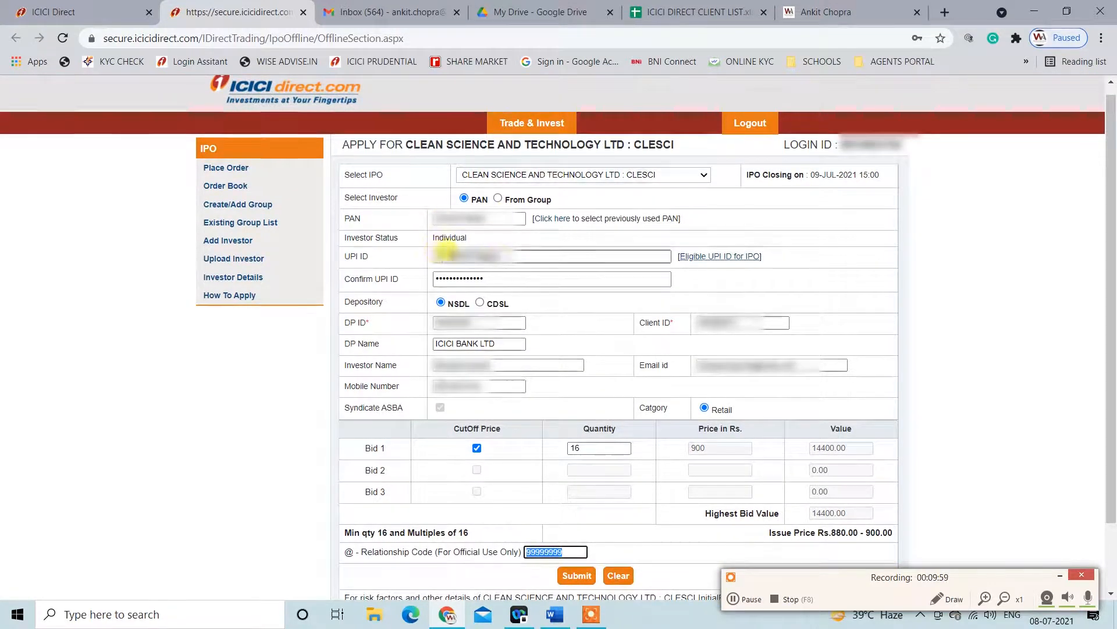
{"action": "left_click", "coordinate": [506, 261]}
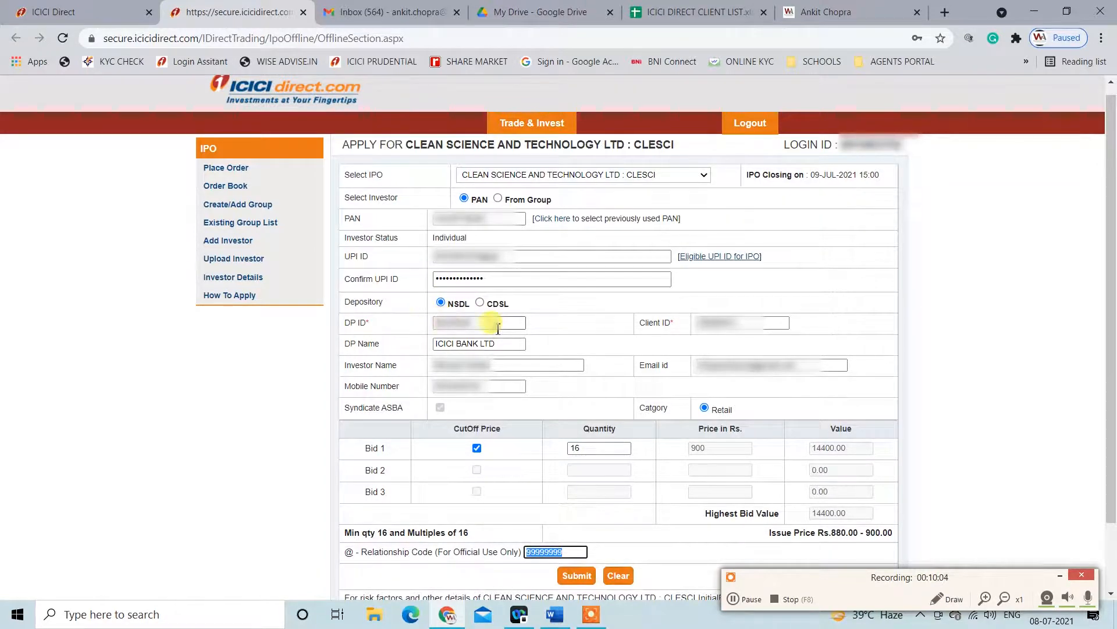
{"action": "left_click", "coordinate": [19, 7]}
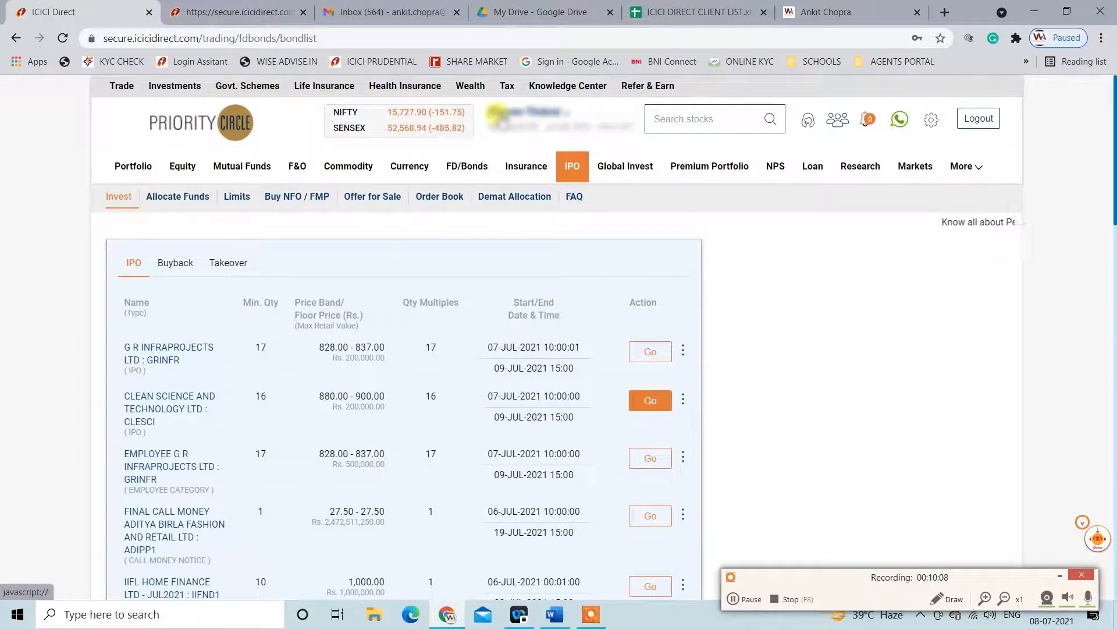
Glance at the account profile details, then go back to the Clean Science application form tab
{"action": "left_click", "coordinate": [529, 115]}
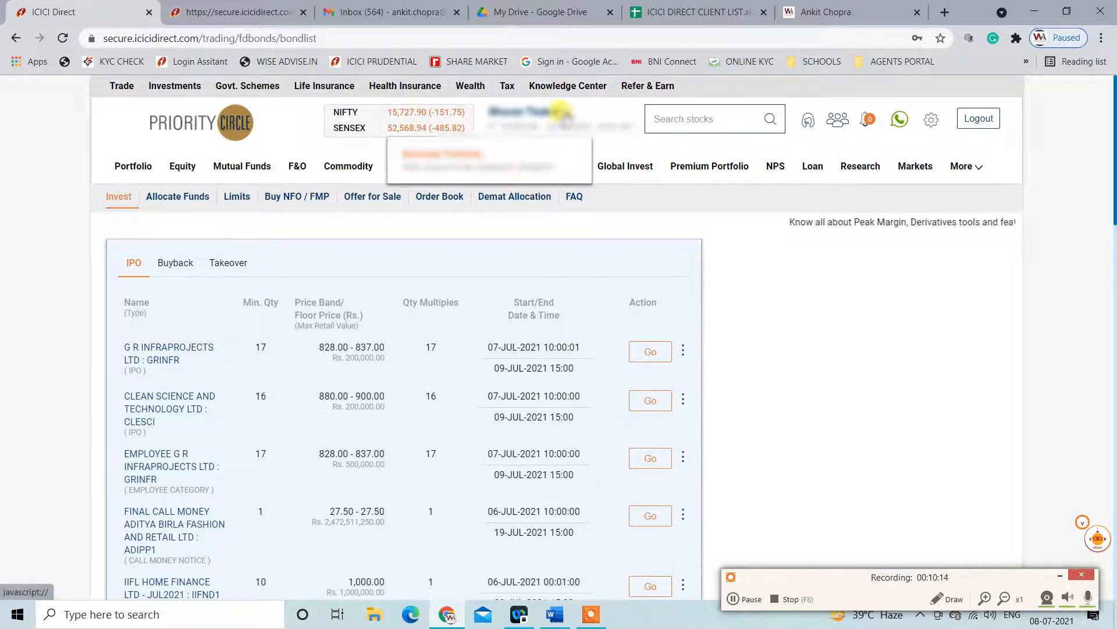
{"action": "left_click", "coordinate": [564, 113]}
{"action": "left_click", "coordinate": [365, 9]}
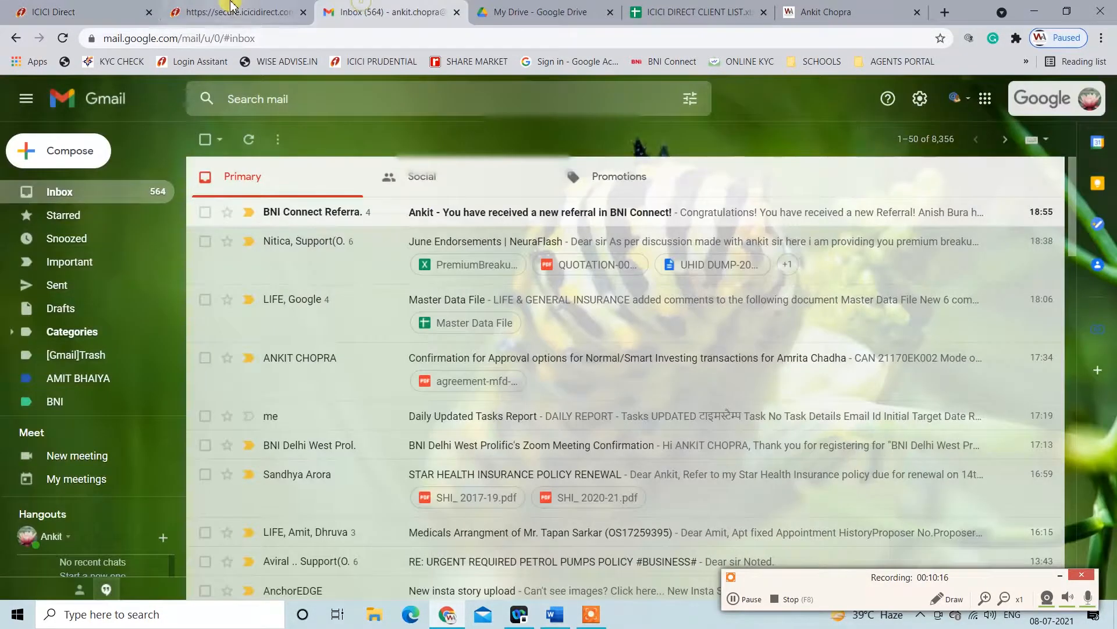
{"action": "left_click", "coordinate": [233, 9]}
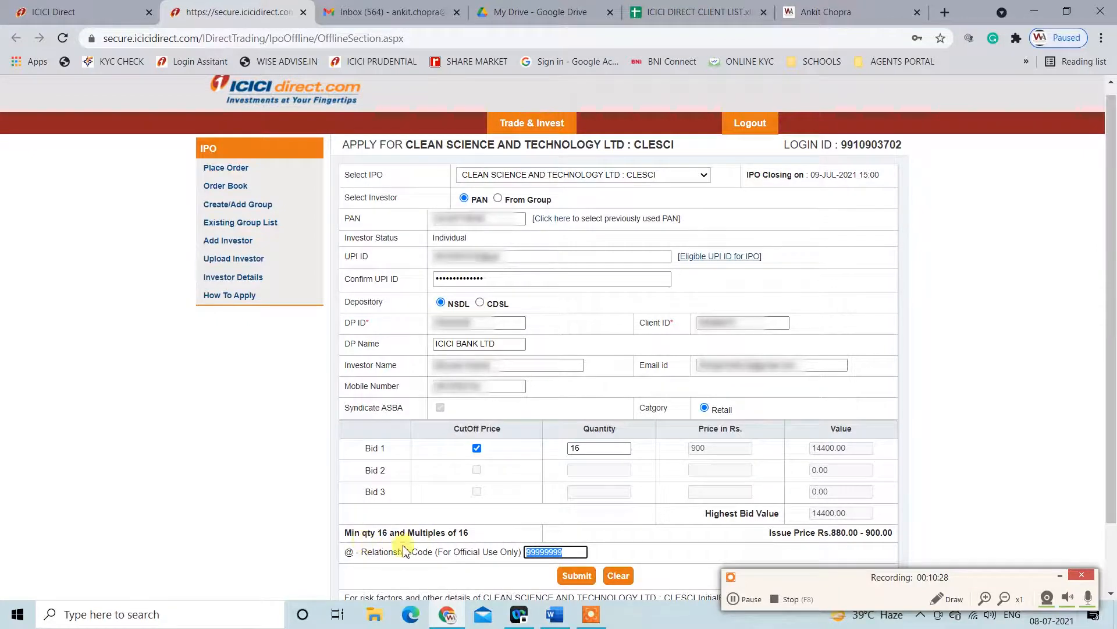
Submit the 16-share Clean Science bid, agree to the terms and conditions, and confirm it
{"action": "left_click", "coordinate": [472, 535]}
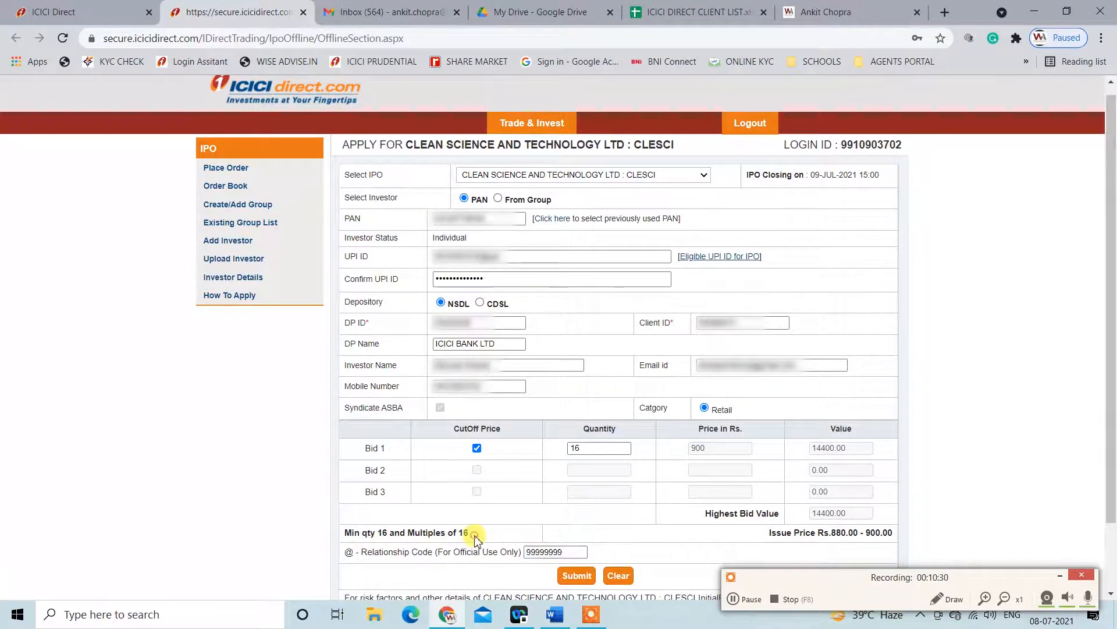
{"action": "right_click", "coordinate": [374, 532]}
{"action": "left_click", "coordinate": [668, 462]}
{"action": "scroll", "coordinate": [707, 444], "scroll_direction": "down", "scroll_amount": 1}
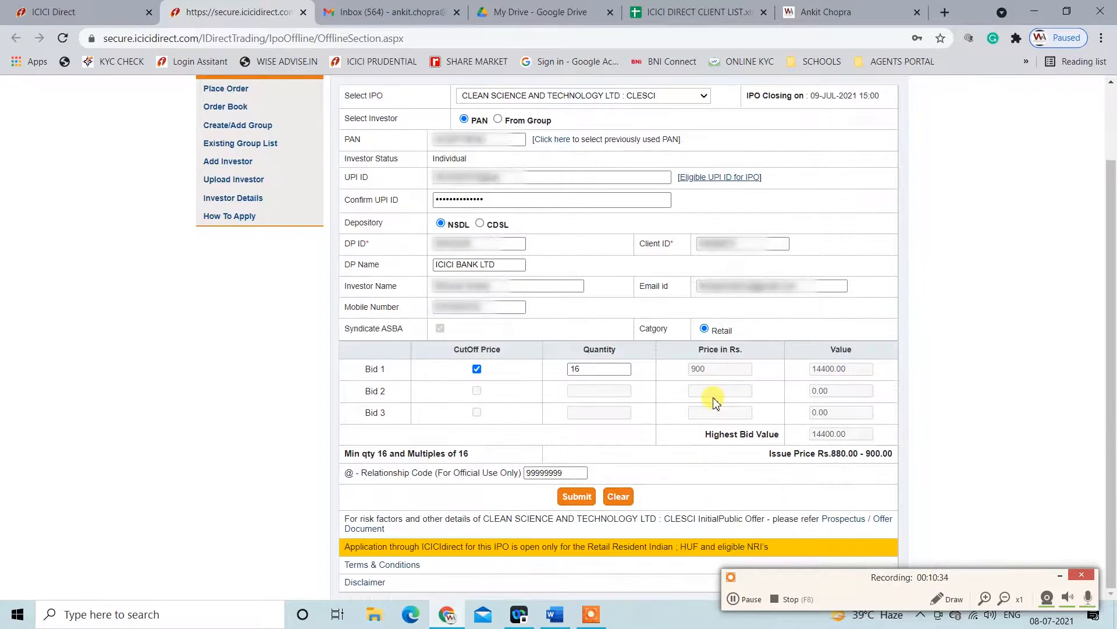
{"action": "left_click", "coordinate": [576, 498]}
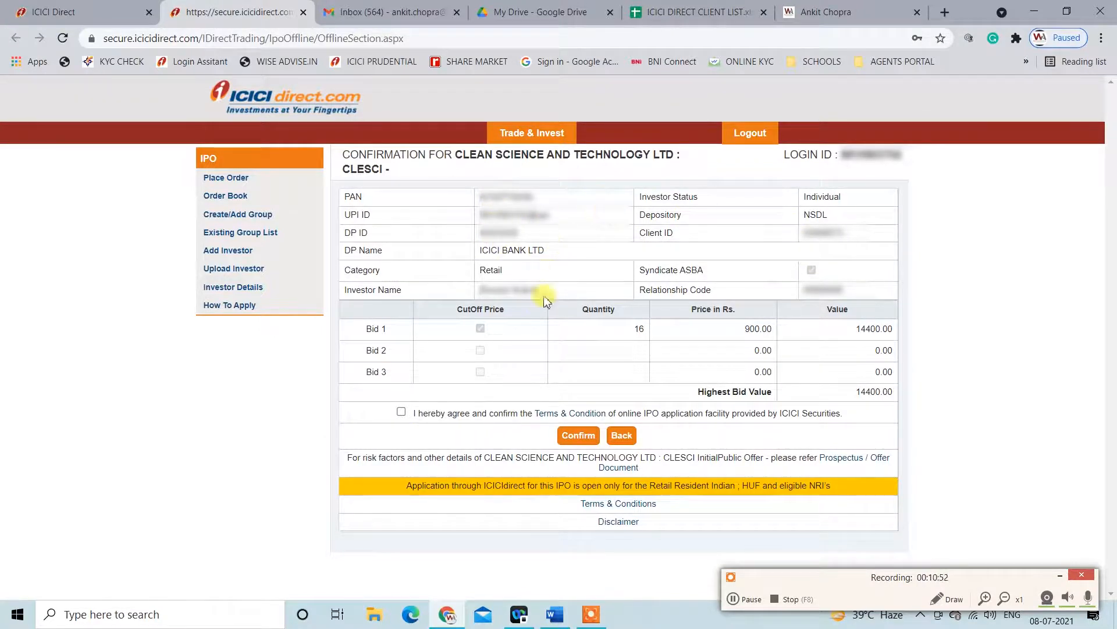
{"action": "left_click", "coordinate": [401, 415]}
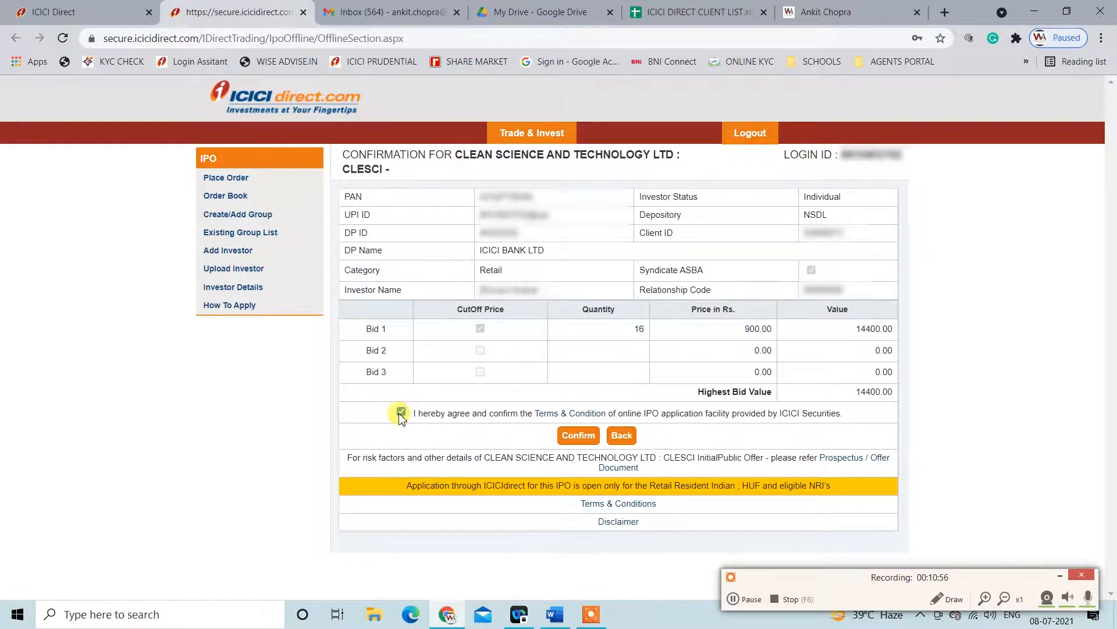
{"action": "left_click", "coordinate": [578, 436]}
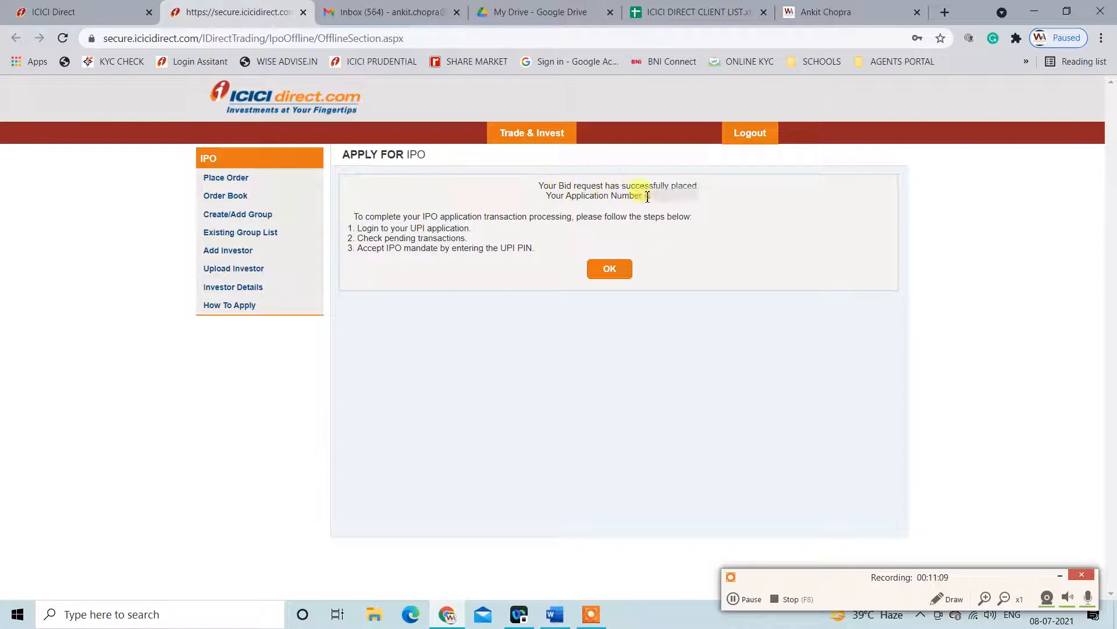
Review the confirmation page showing the application number and three pending UPI mandate steps
{"action": "right_click", "coordinate": [703, 201]}
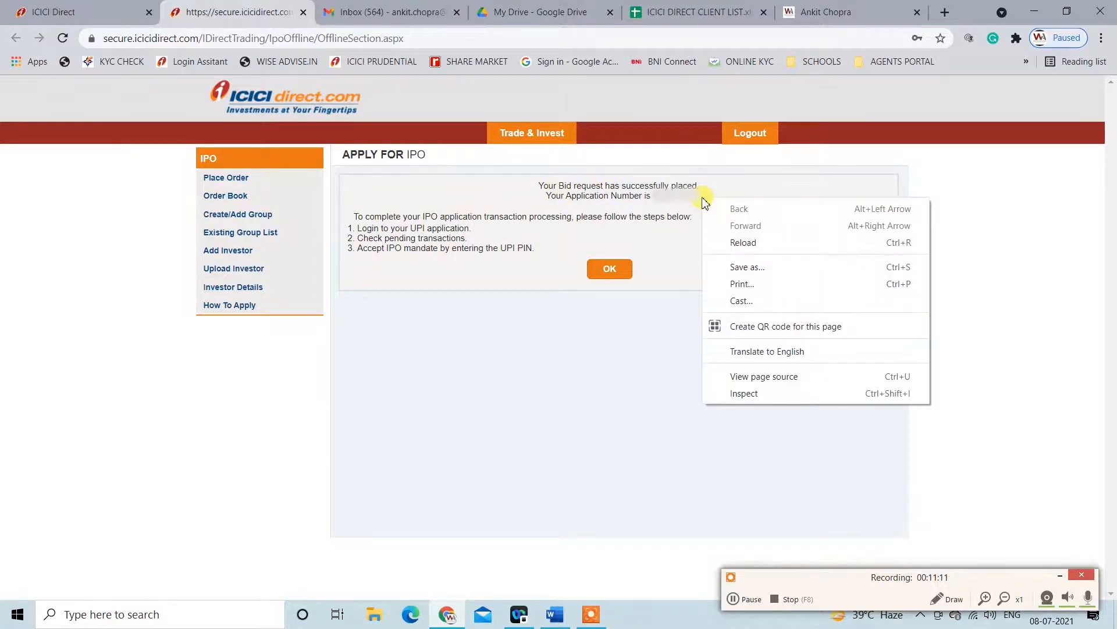
{"action": "left_click", "coordinate": [695, 199]}
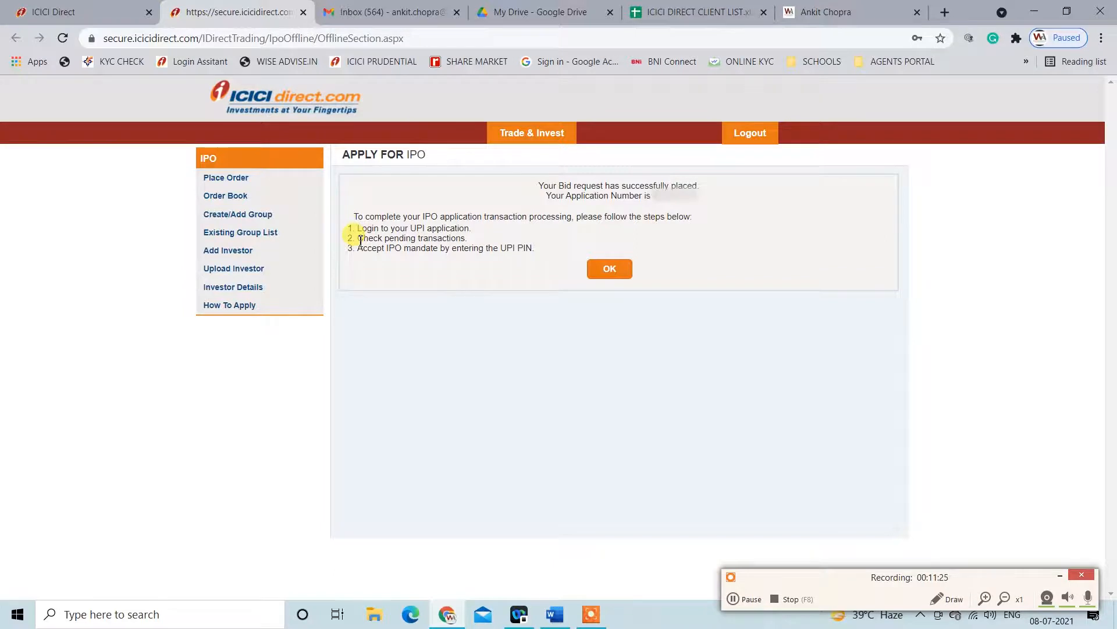
{"action": "right_click", "coordinate": [445, 233]}
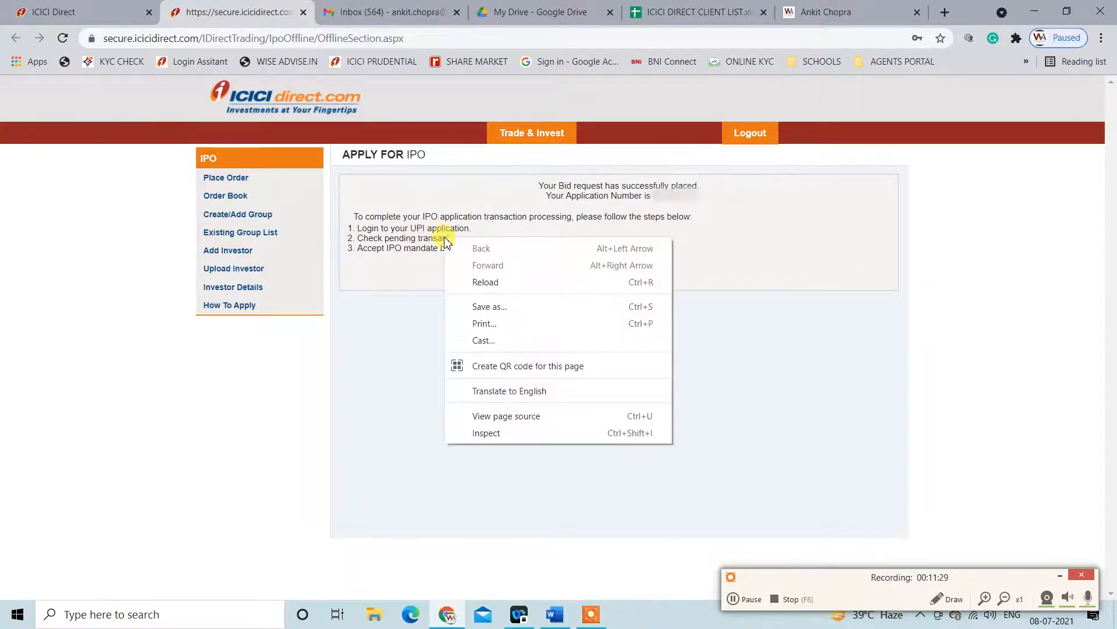
{"action": "left_click", "coordinate": [419, 266]}
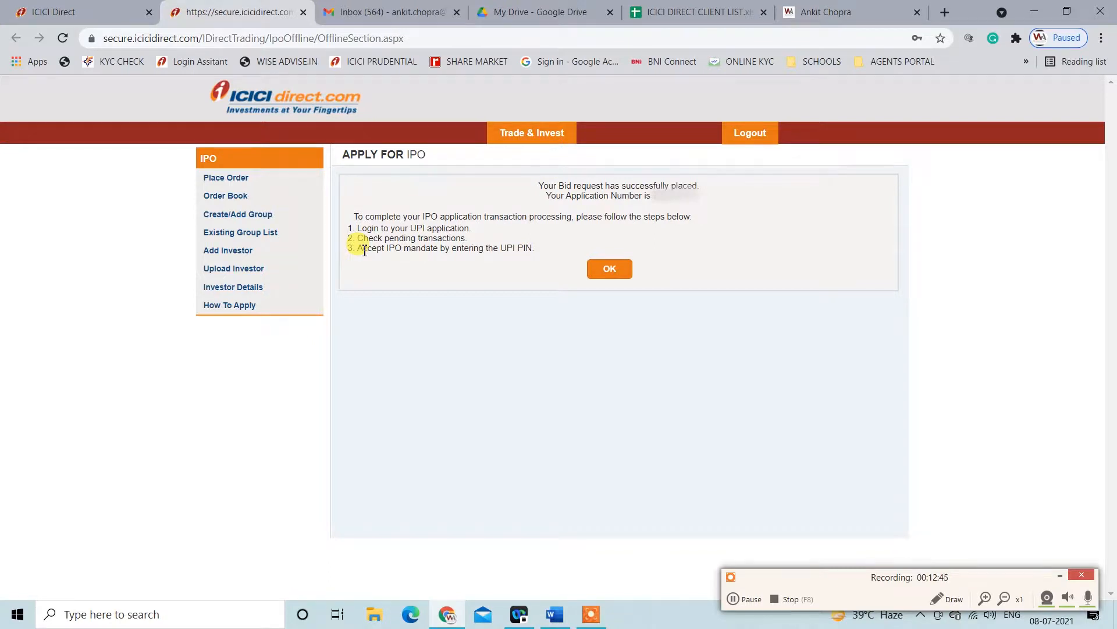
Check the 16-share Clean Science bid in the IPO Order Book, then open Portfolio on the main tab
{"action": "left_click", "coordinate": [609, 270]}
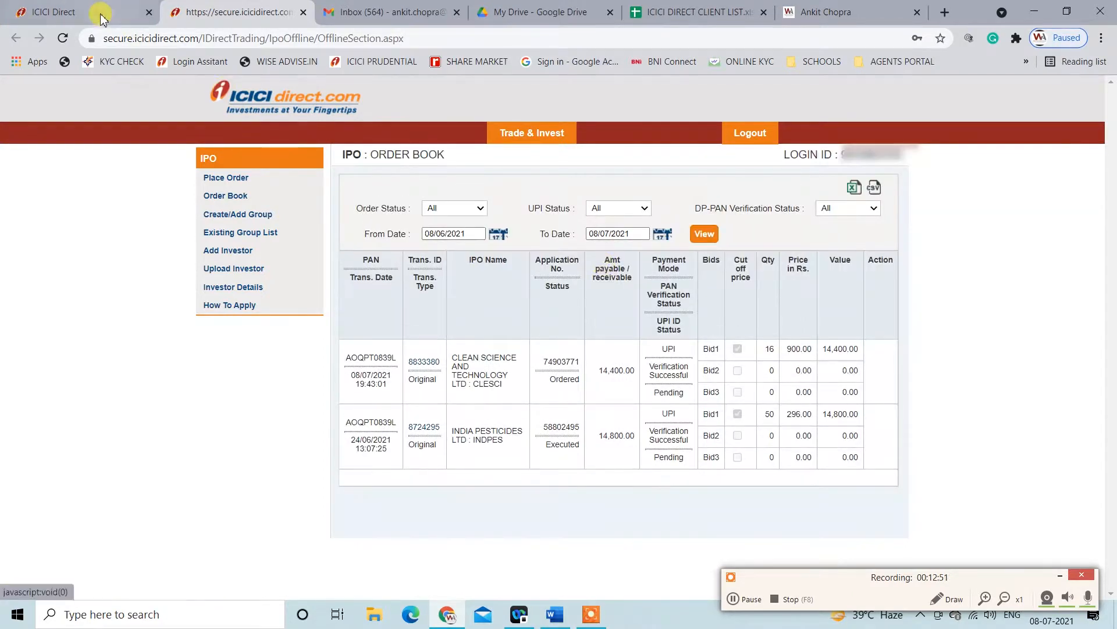
{"action": "left_click", "coordinate": [69, 10]}
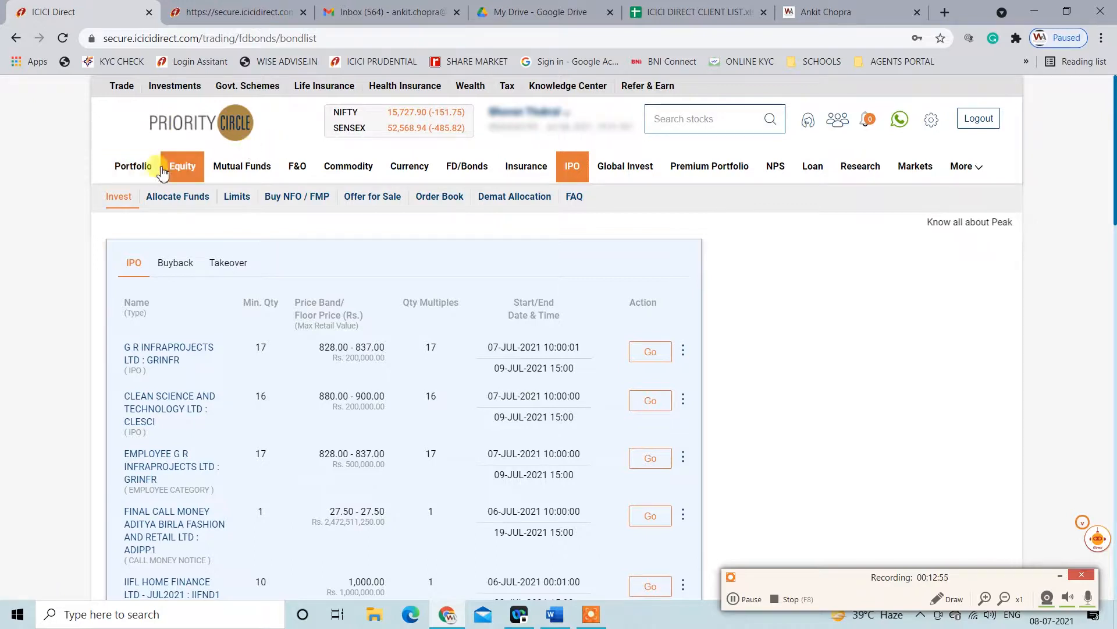
{"action": "left_click", "coordinate": [133, 167]}
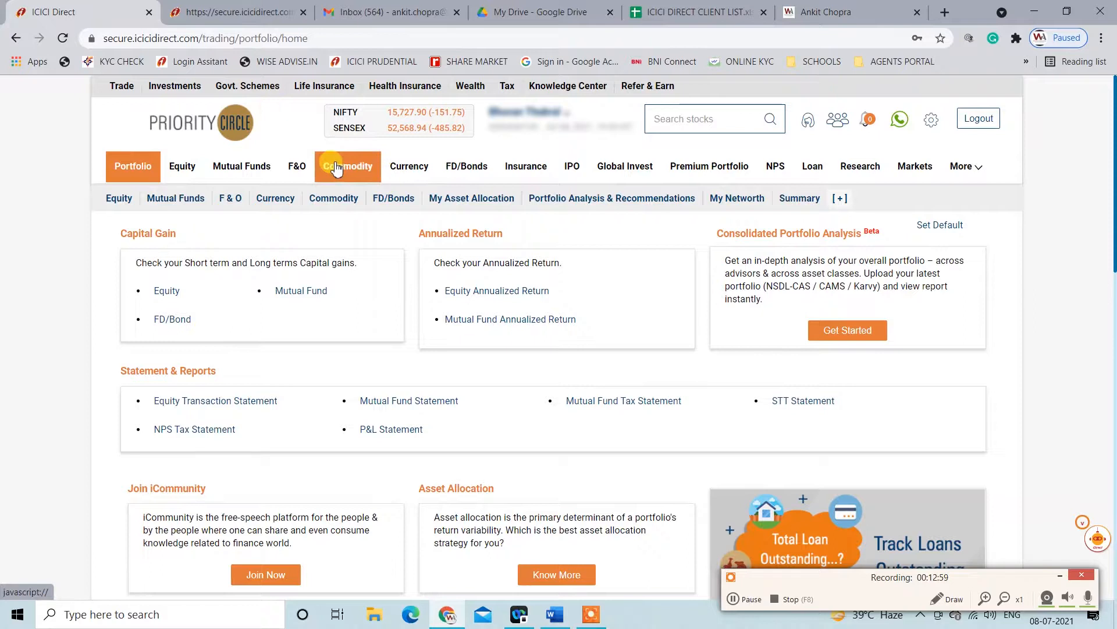
Open Equity Demat Allocation, dismissing the Neo plan and refer-a-friend pop-ups
{"action": "left_click", "coordinate": [182, 167]}
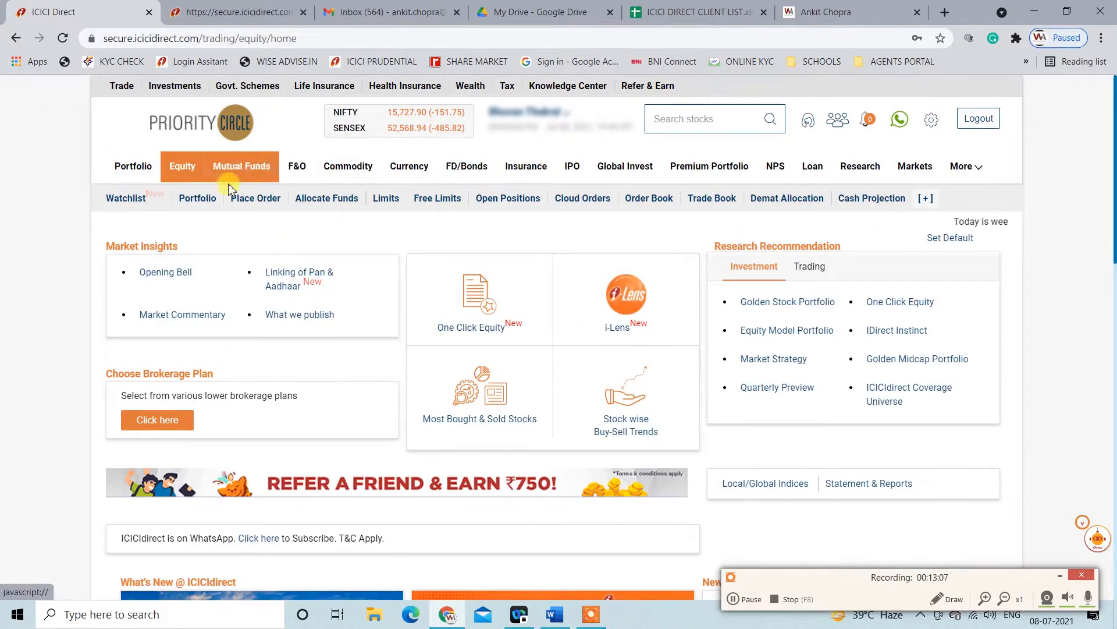
{"action": "left_click", "coordinate": [775, 202]}
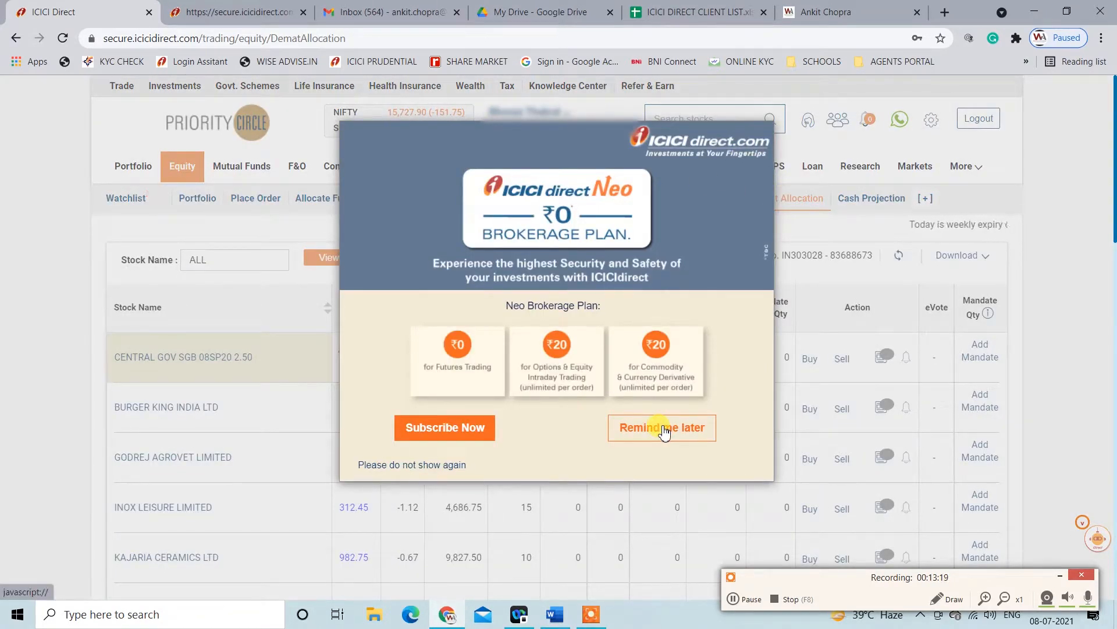
{"action": "left_click", "coordinate": [663, 428]}
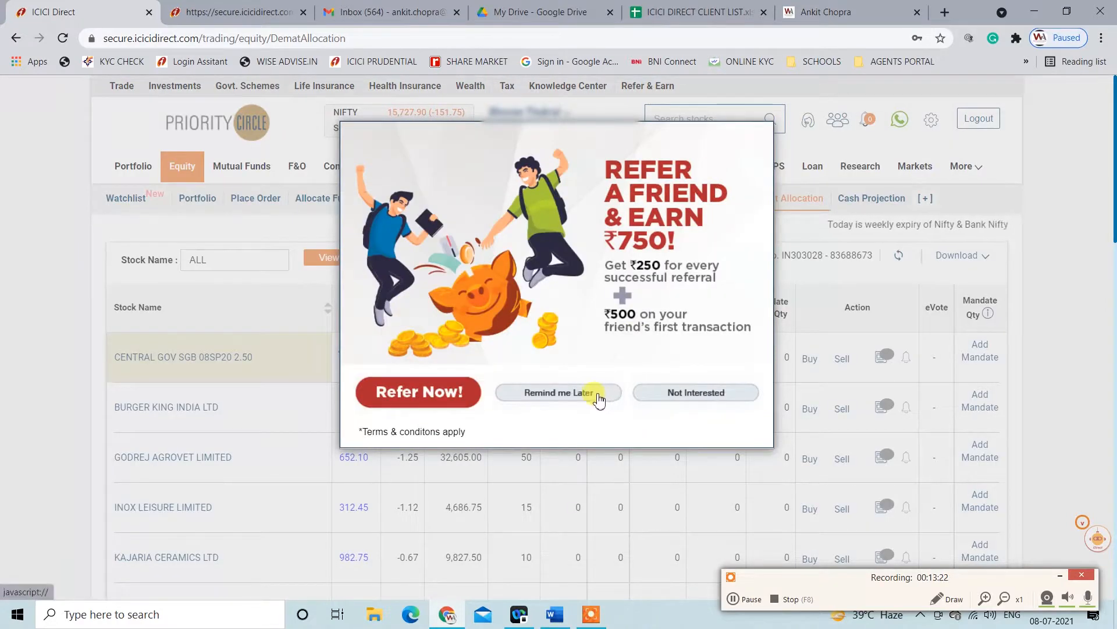
{"action": "left_click", "coordinate": [696, 394]}
{"action": "scroll", "coordinate": [697, 395], "scroll_direction": "up", "scroll_amount": 5}
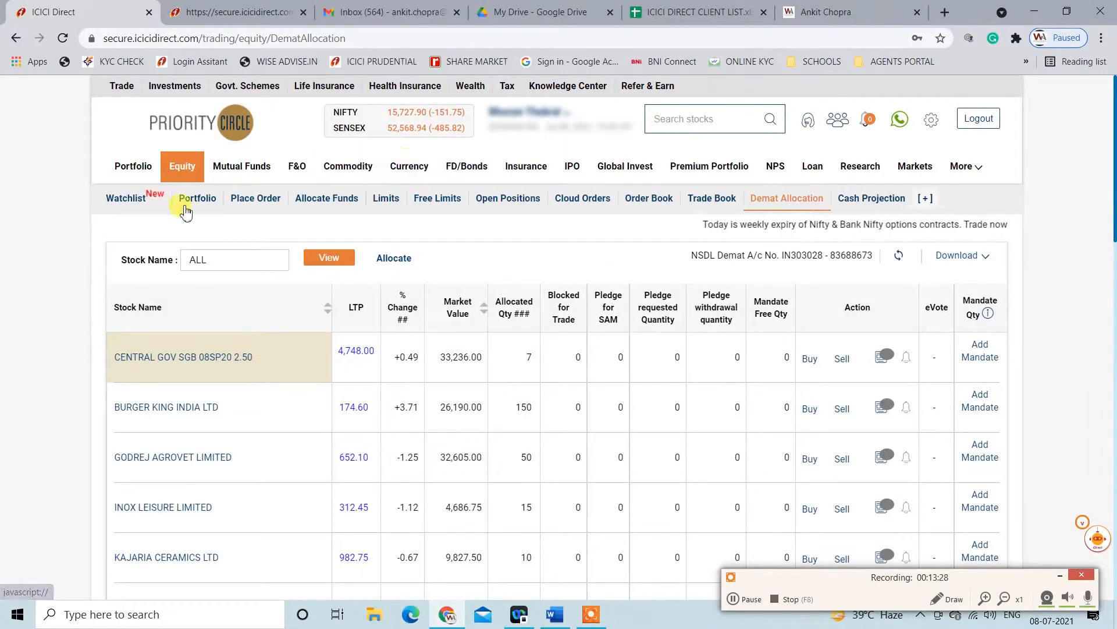
Go back to Portfolio and log out of the ICICI Direct account
{"action": "left_click", "coordinate": [145, 170]}
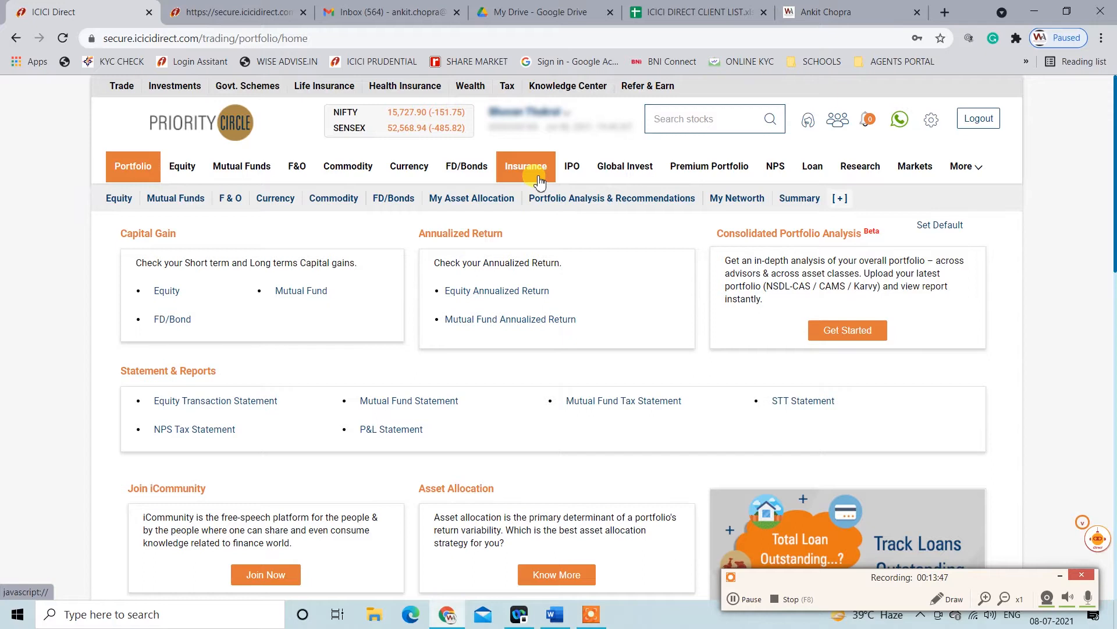
{"action": "left_click", "coordinate": [977, 120]}
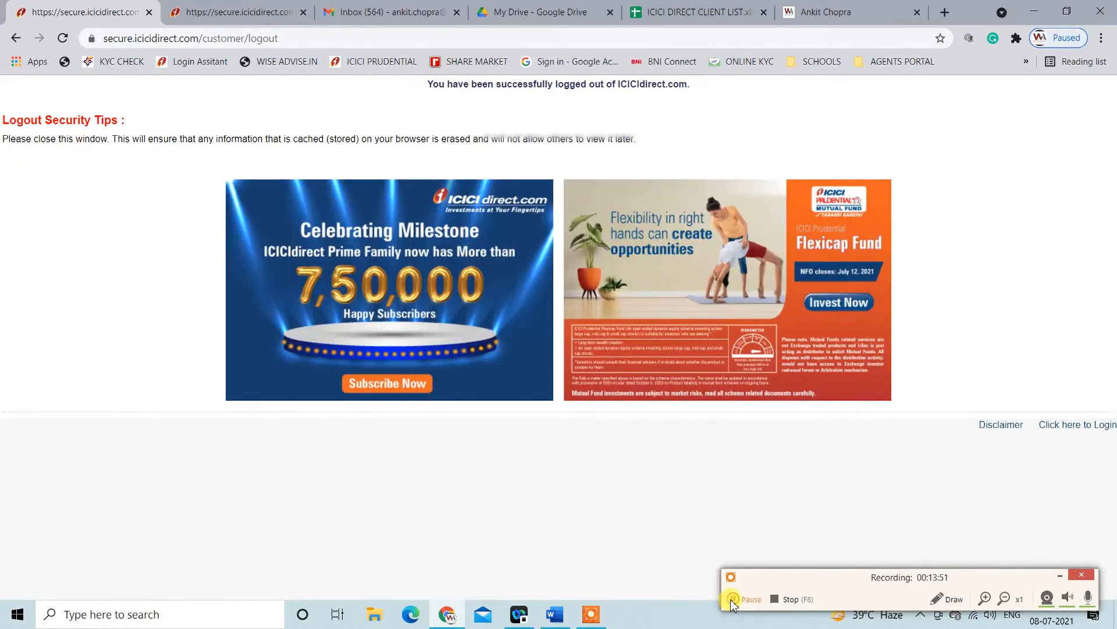
{"action": "left_click", "coordinate": [774, 599]}
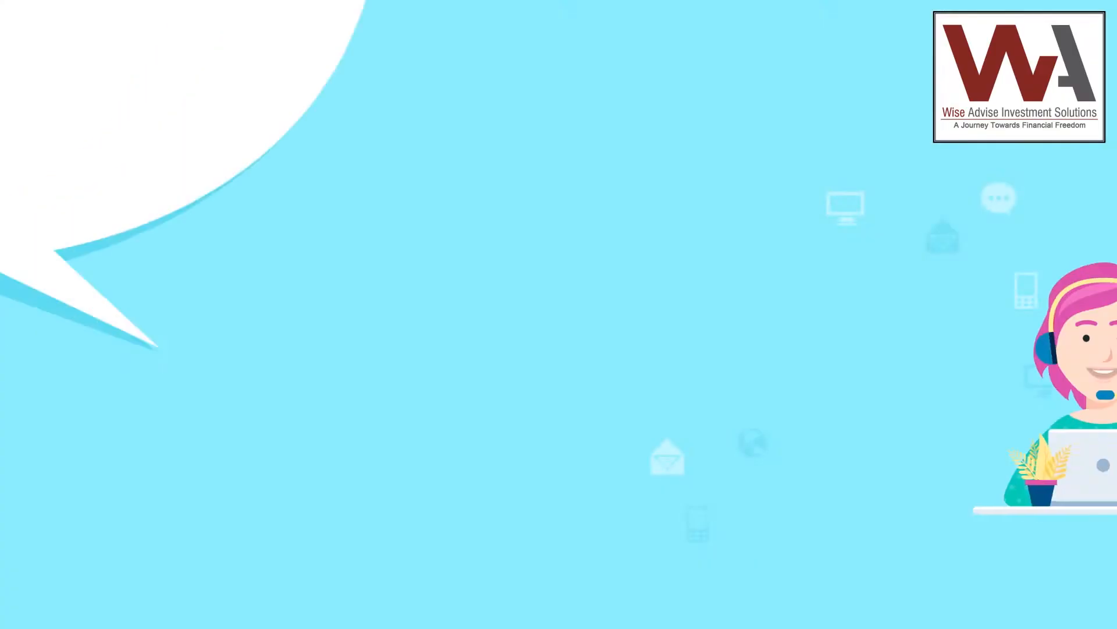